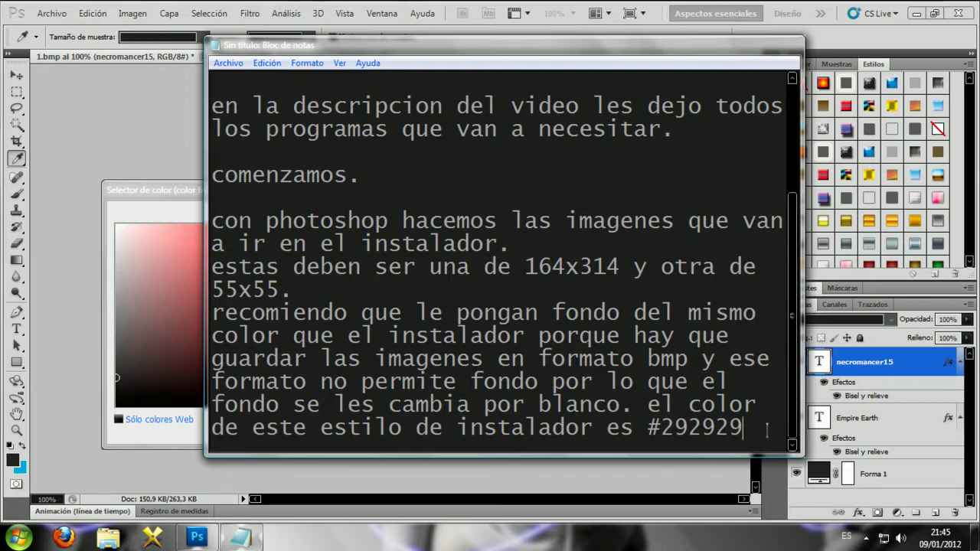
# Step: Close the color picker and save the tall Empire Earth image to the desktop as a BMP file named 1
pyautogui.click(740, 45)
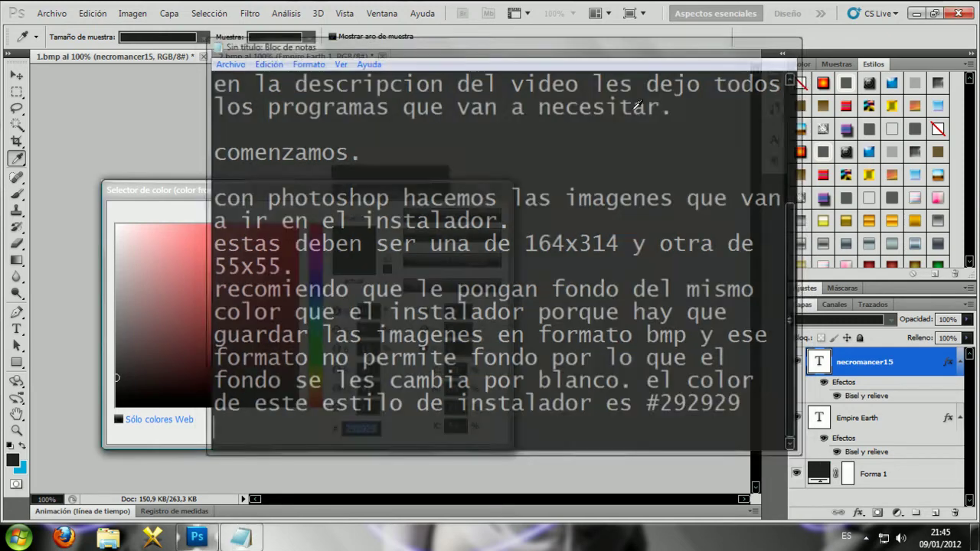
pyautogui.click(451, 215)
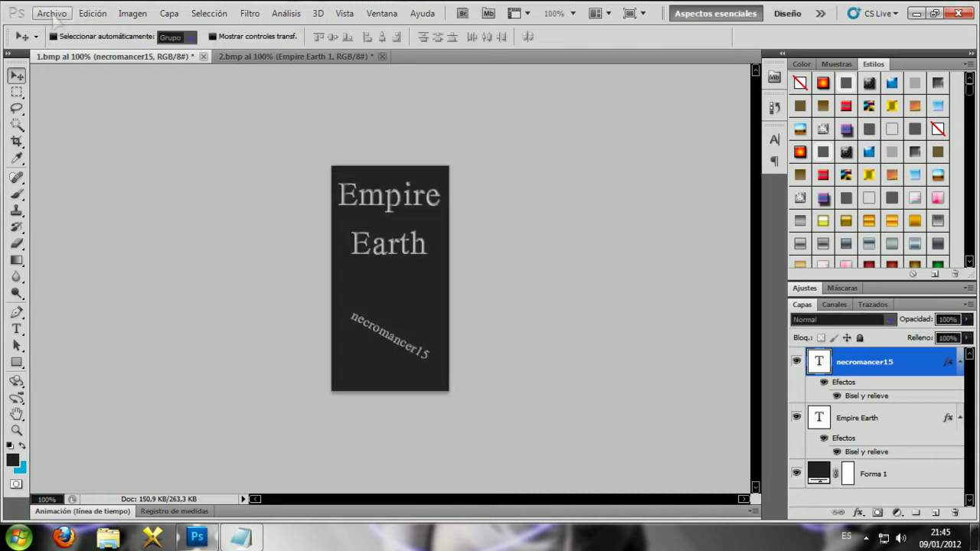
pyautogui.click(52, 13)
pyautogui.click(136, 232)
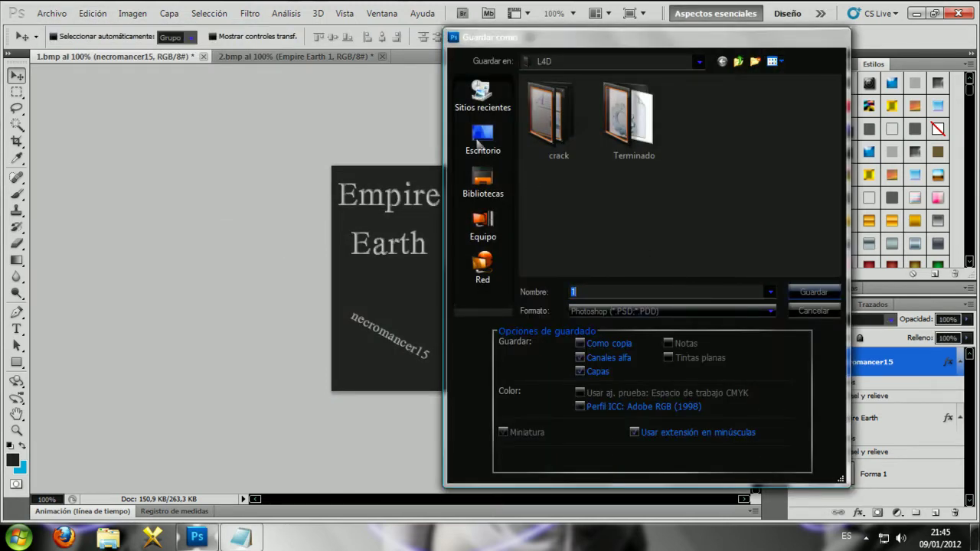
pyautogui.click(481, 137)
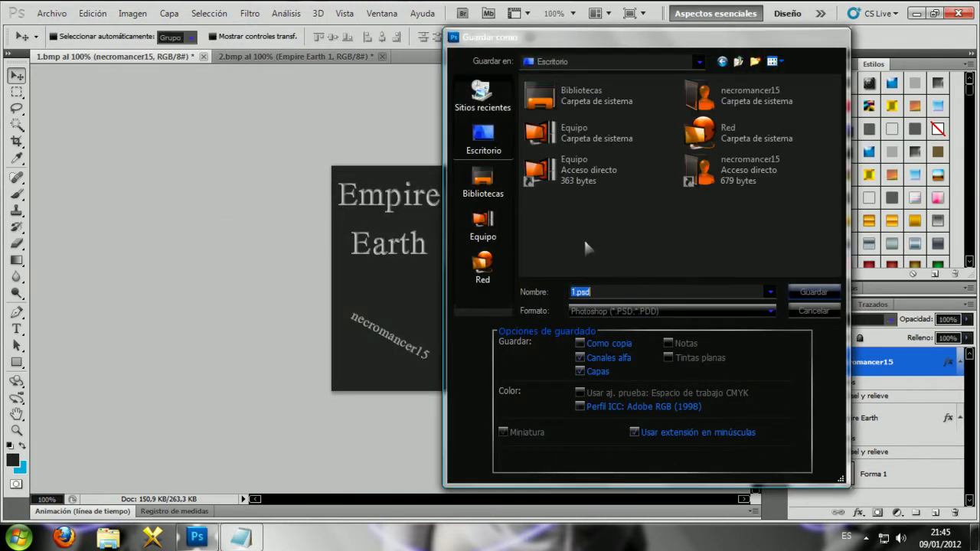
pyautogui.click(703, 243)
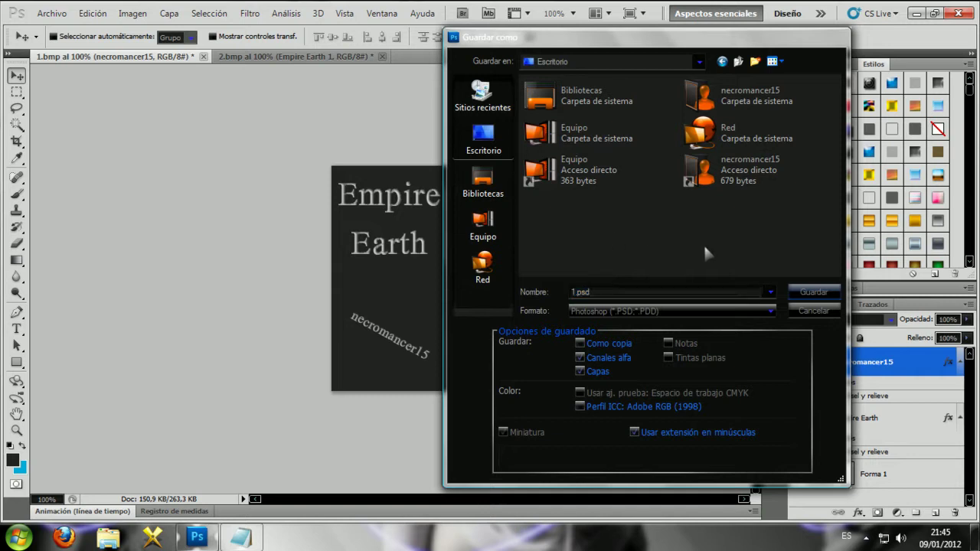
pyautogui.click(640, 312)
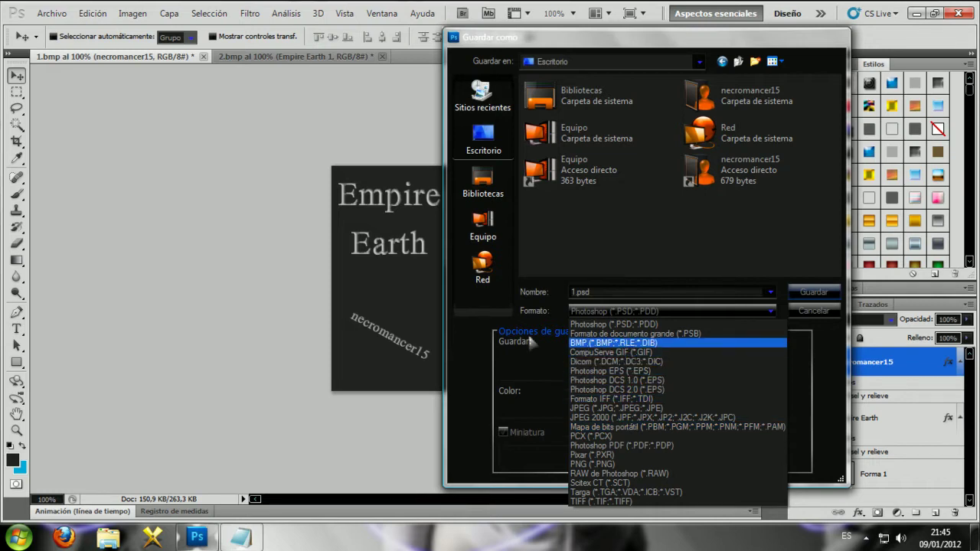
pyautogui.click(589, 343)
pyautogui.click(813, 293)
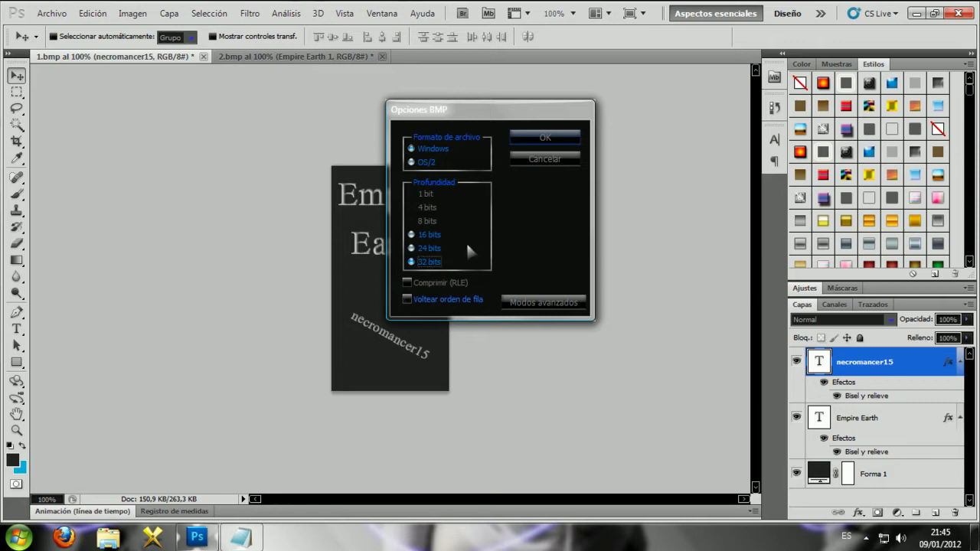
pyautogui.click(527, 141)
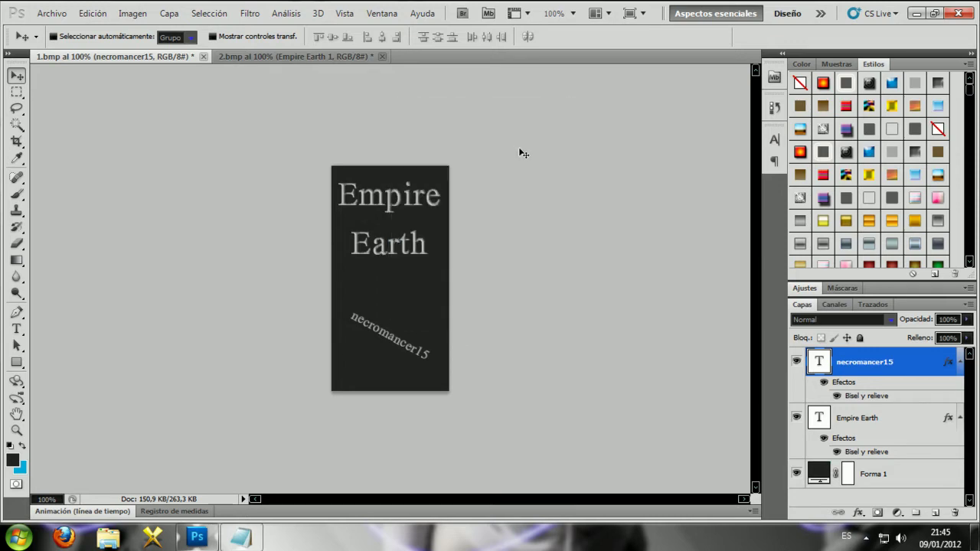
# Step: Save the small round-logo image to the desktop as a BMP file named 2 with the default BMP options
pyautogui.click(308, 57)
pyautogui.click(51, 13)
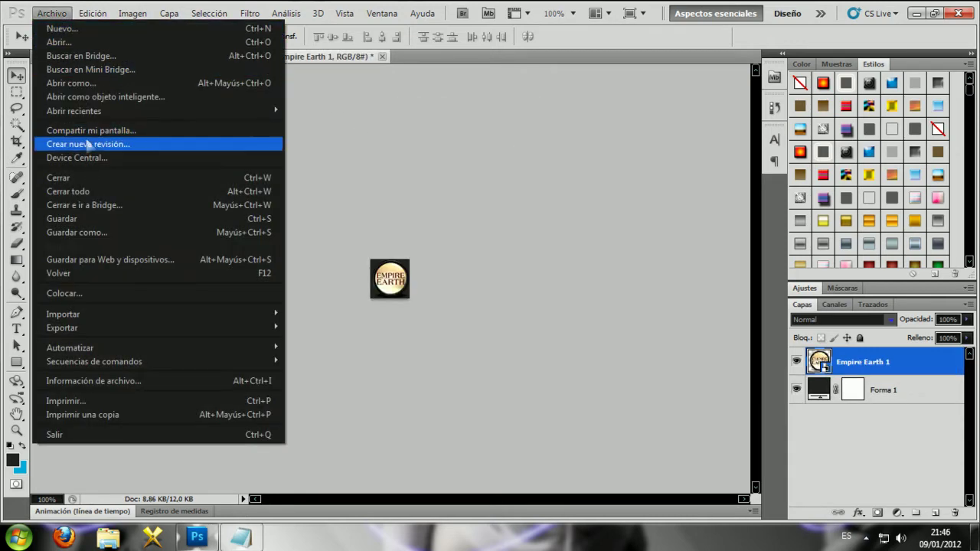
pyautogui.click(113, 231)
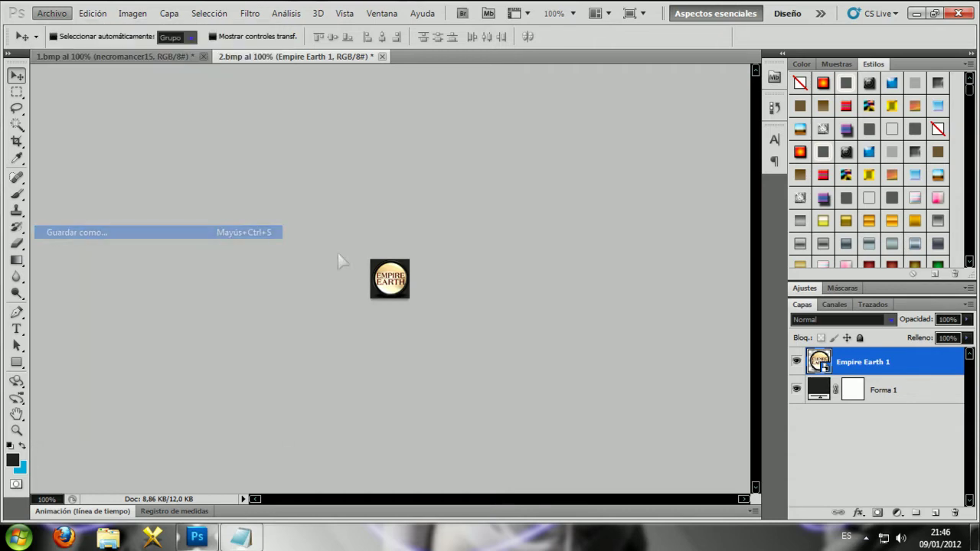
pyautogui.click(588, 312)
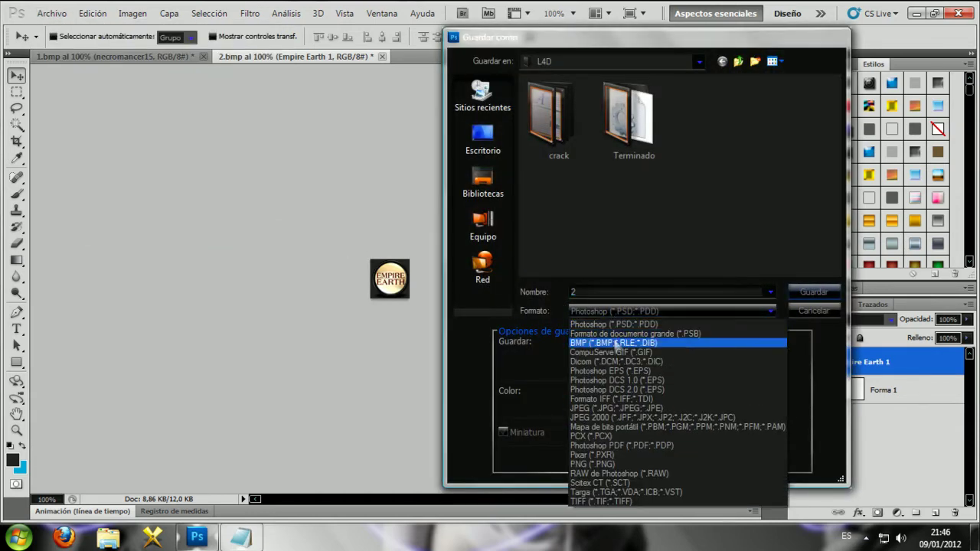
pyautogui.click(617, 345)
pyautogui.click(469, 149)
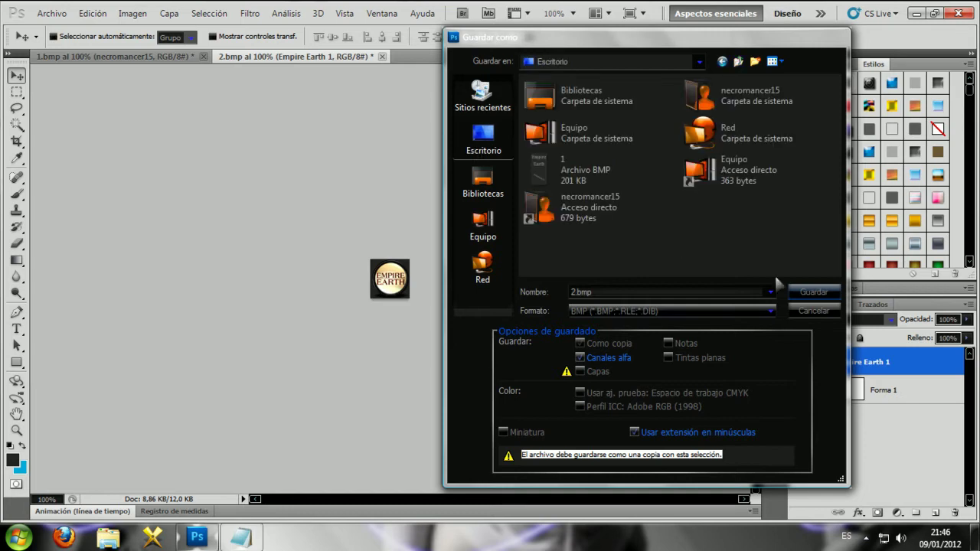
pyautogui.click(835, 299)
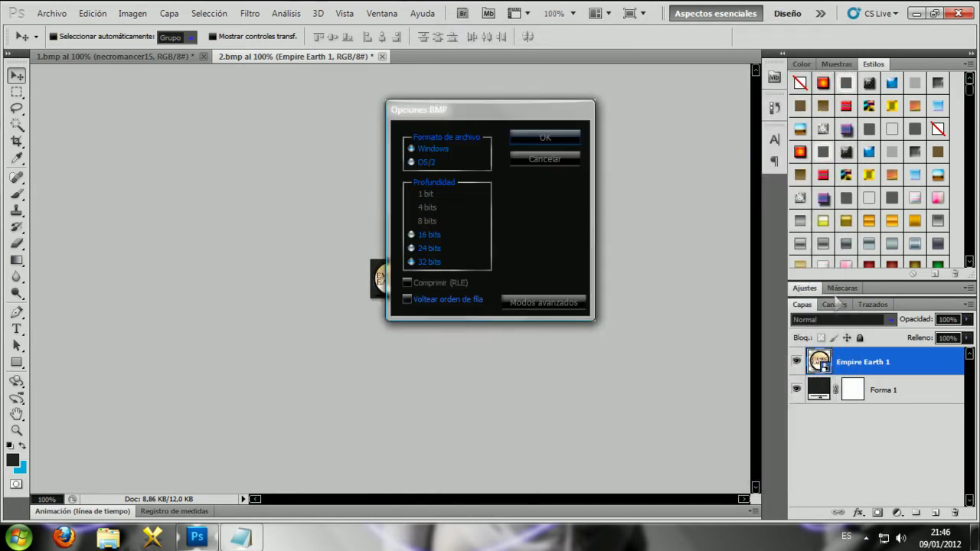
pyautogui.click(578, 146)
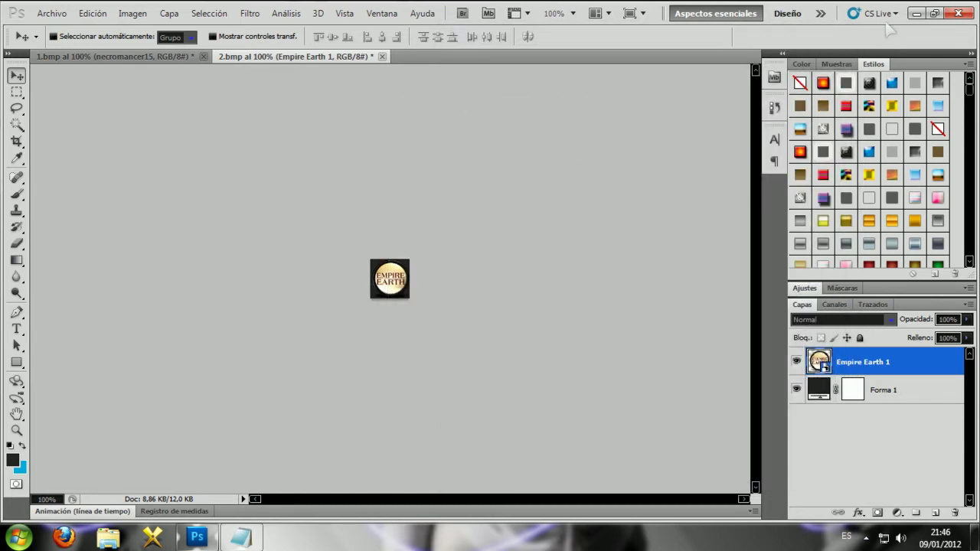
# Step: Exit Photoshop without saving the changes to 2.bmp and 1.bmp
pyautogui.click(958, 13)
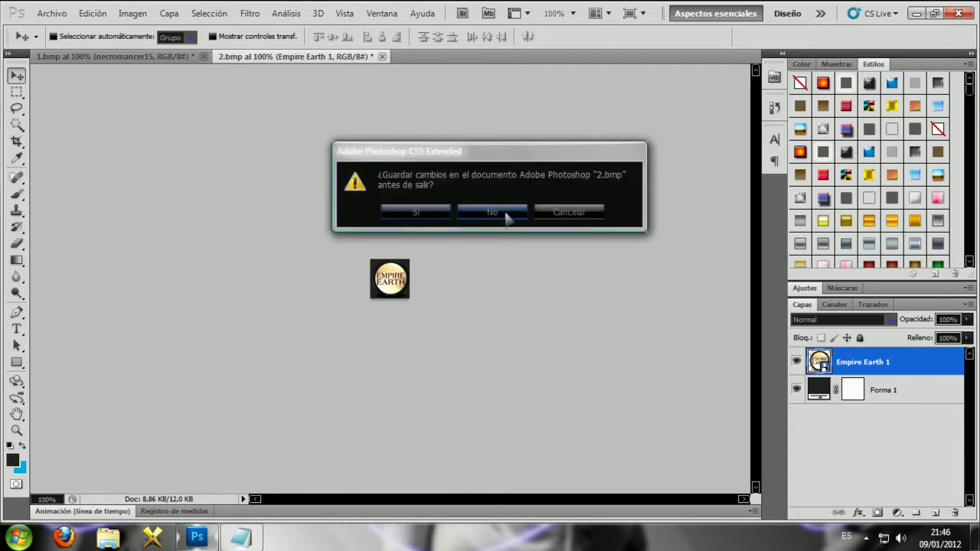
pyautogui.click(505, 217)
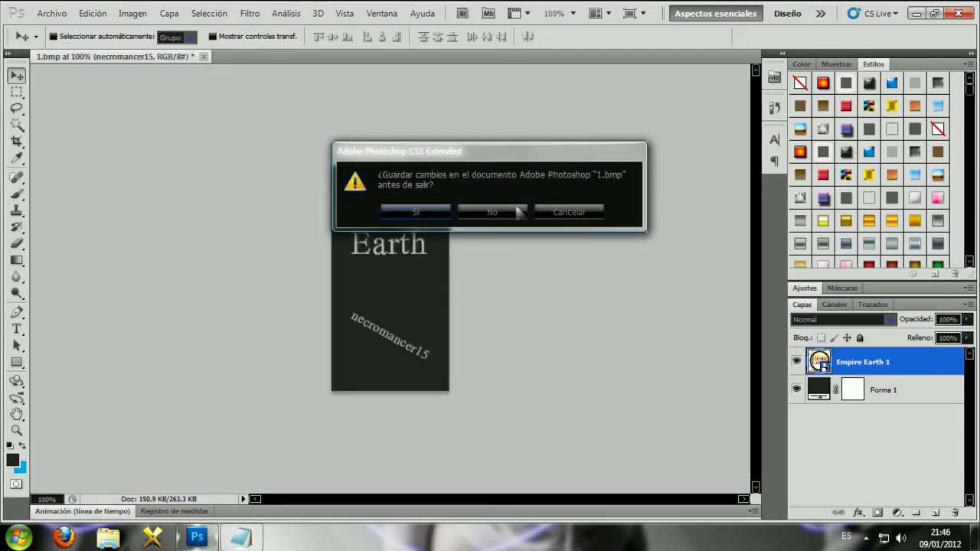
pyautogui.click(506, 212)
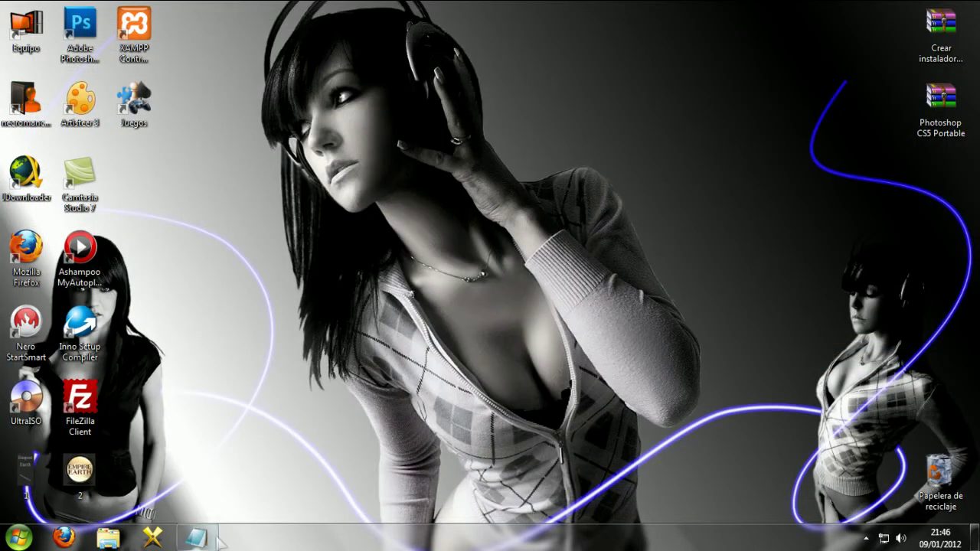
# Step: Move the image files 1 and 2 together to the empty upper middle area of the desktop
pyautogui.moveTo(158, 468); pyautogui.dragTo(9, 490)
pyautogui.moveTo(46, 465); pyautogui.dragTo(533, 37)
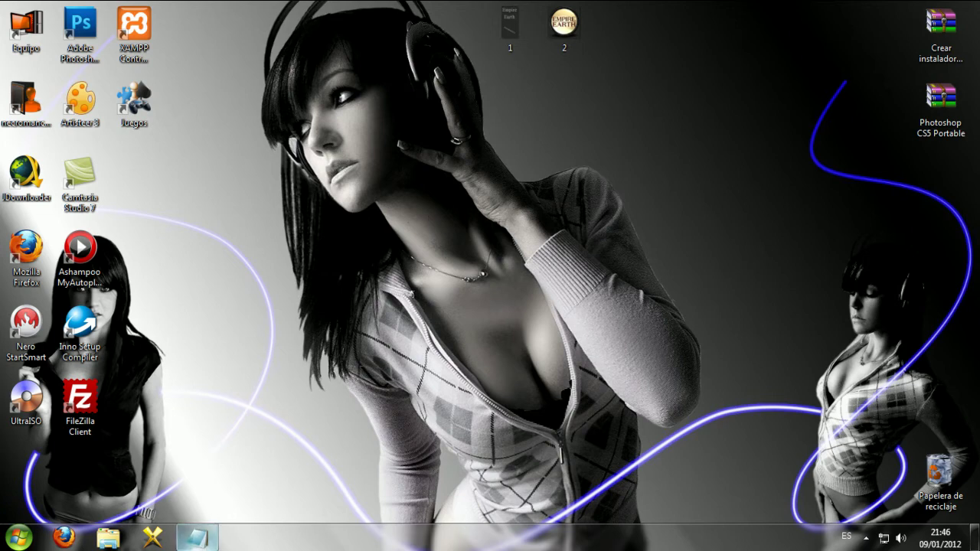
# Step: In Notepad, add a paragraph reading "ahora vamos a descomprimir el archivo que les dejo en la descripcion del video"
pyautogui.click(196, 538)
pyautogui.press('Return')
pyautogui.write('ago')
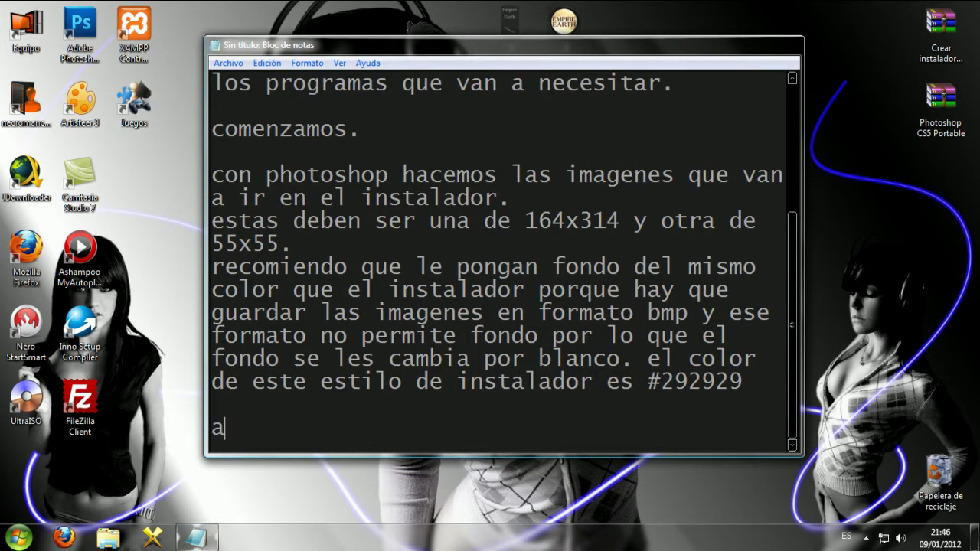
pyautogui.press('BackSpace')
pyautogui.press('BackSpace')
pyautogui.write('gora vamos')
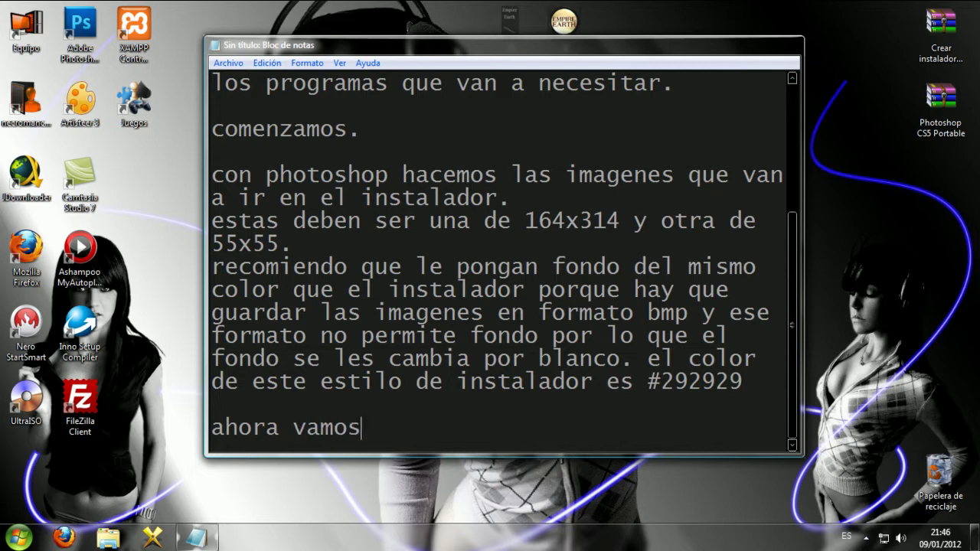
pyautogui.write(' a descomp')
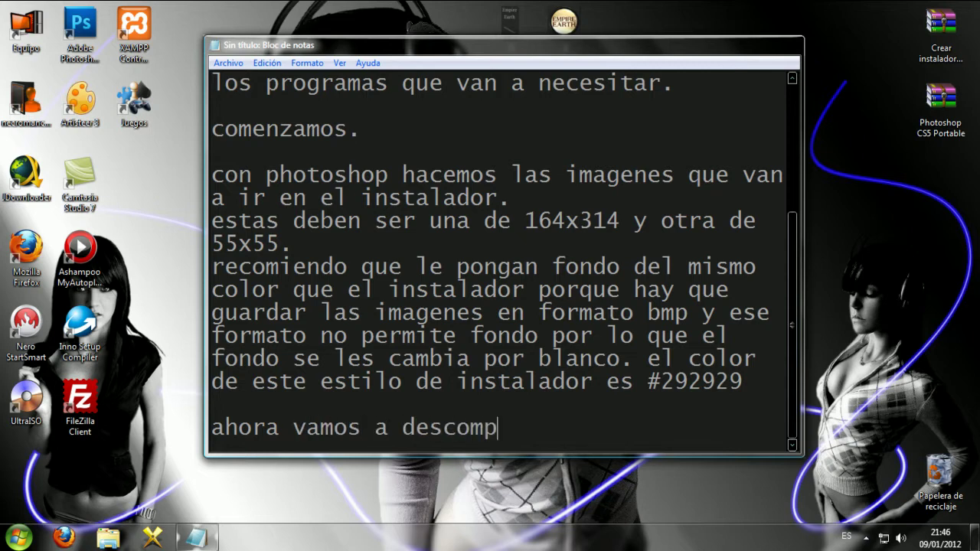
pyautogui.write('rimir el archiv')
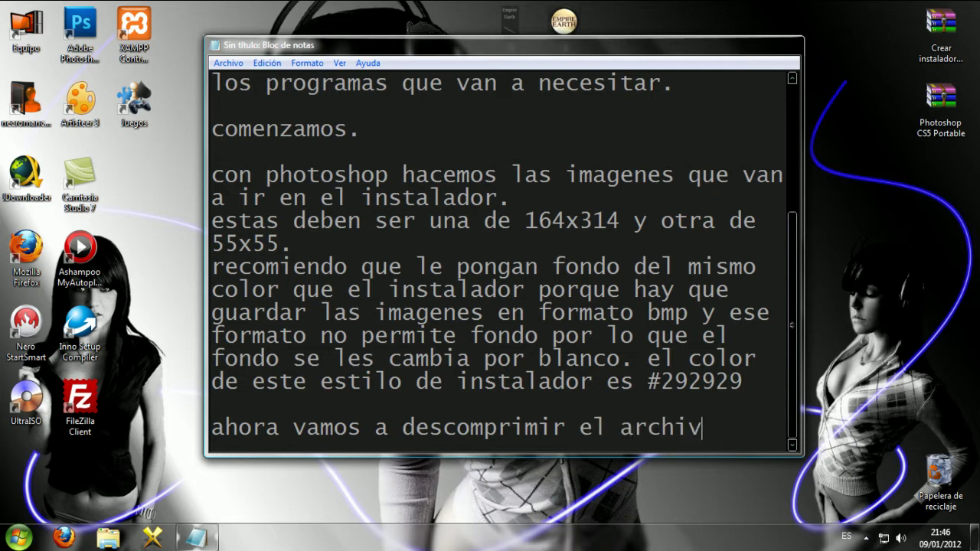
pyautogui.write('o que les dejo en')
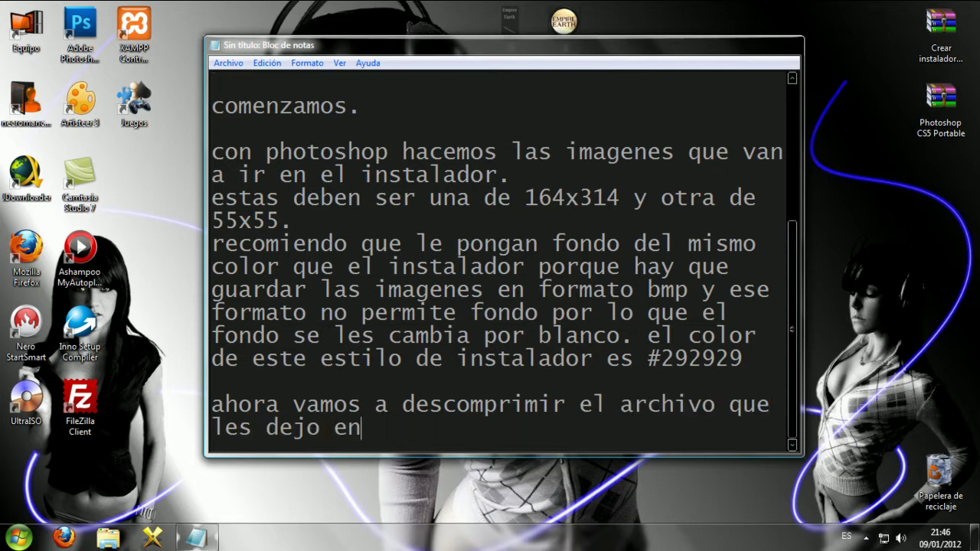
pyautogui.write(' la desci')
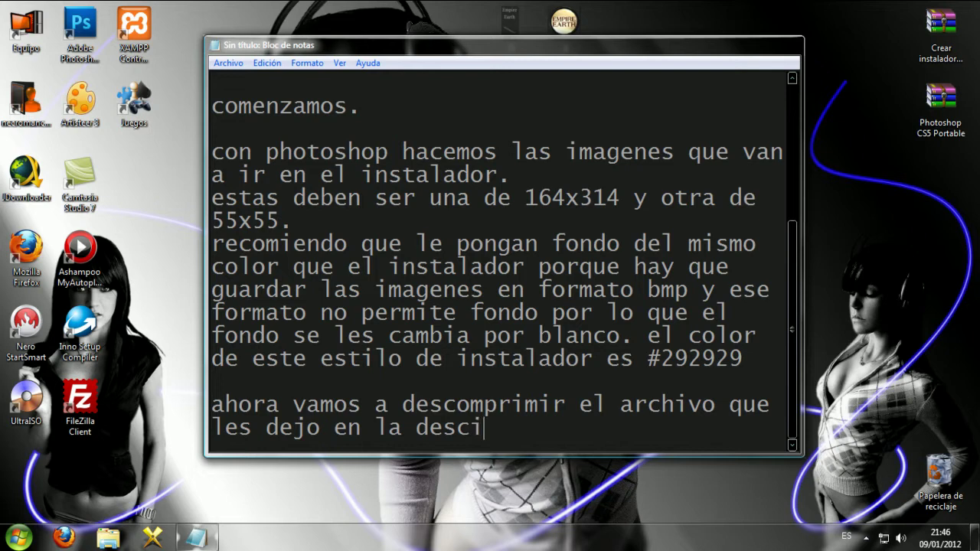
pyautogui.press('BackSpace')
pyautogui.write('ripcion')
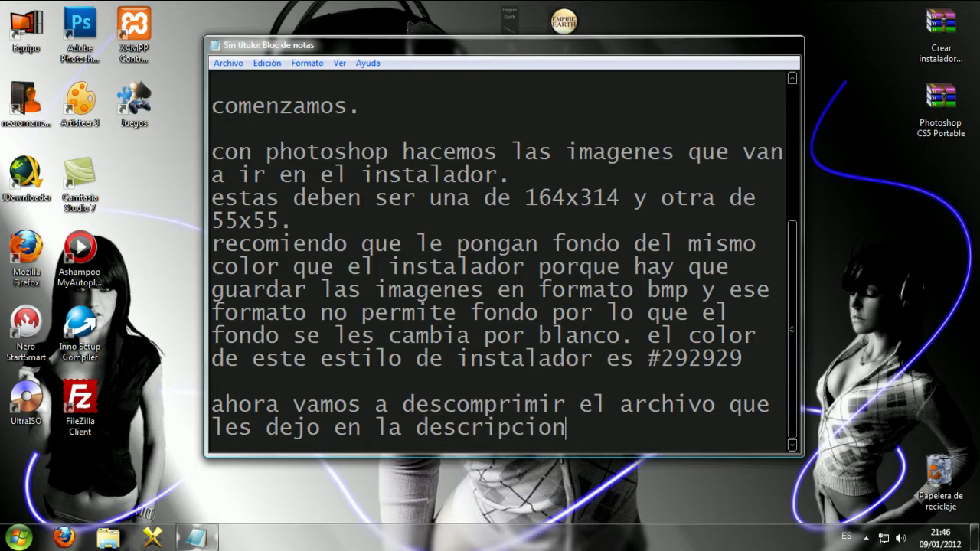
pyautogui.write(' del video')
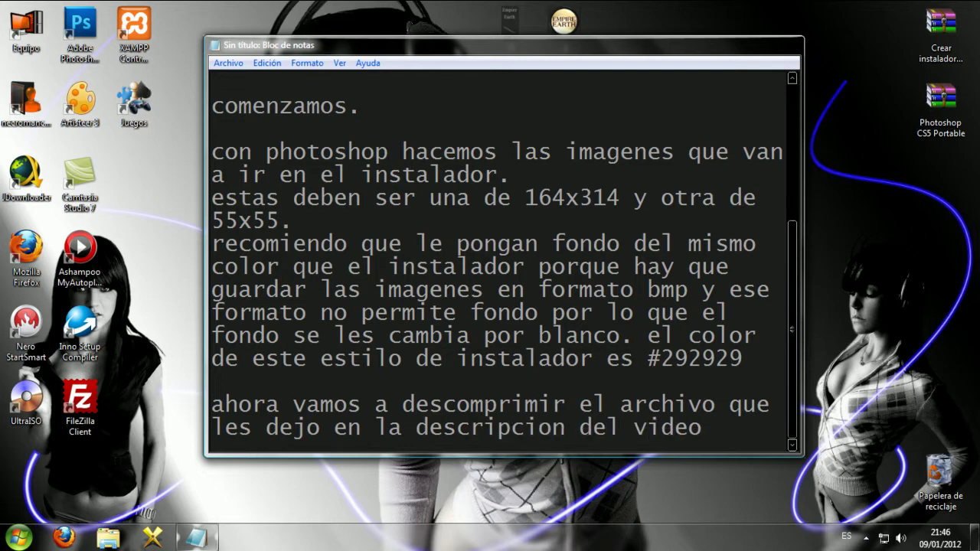
pyautogui.press('Return')
pyautogui.press('Return')
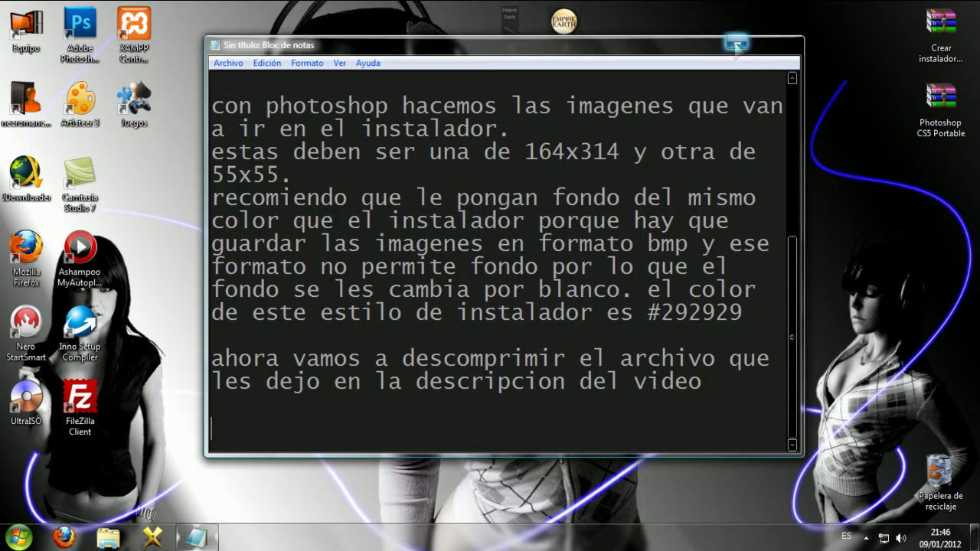
# Step: Open the Crear instaladores personalizados archive in WinRAR and extract its Scripts folder to the desktop
pyautogui.click(755, 44)
pyautogui.click(942, 48)
pyautogui.doubleClick(940, 48)
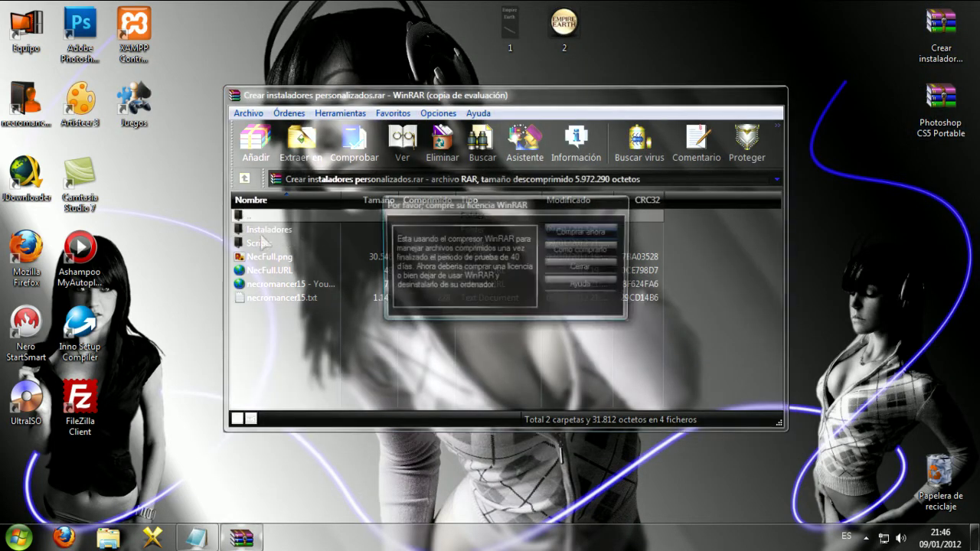
pyautogui.click(566, 270)
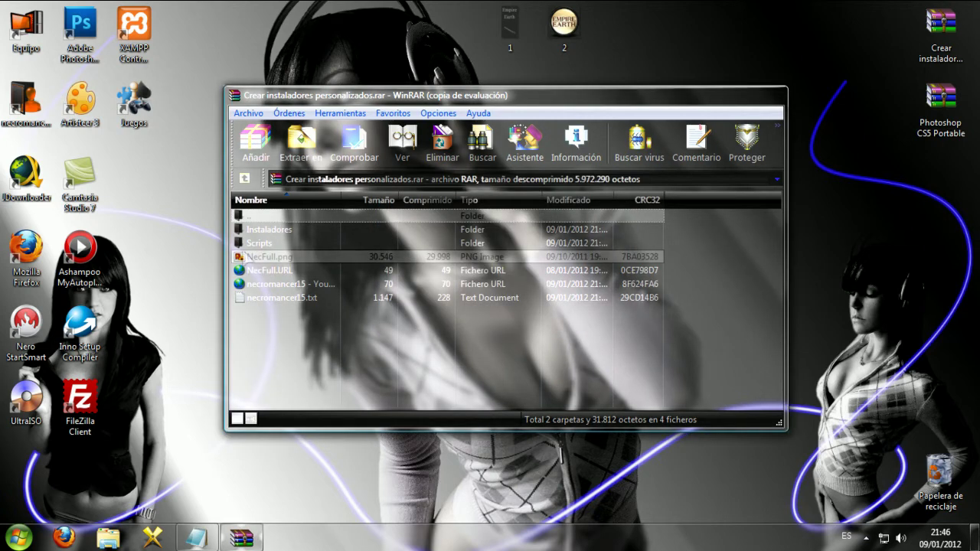
pyautogui.moveTo(251, 243); pyautogui.dragTo(941, 177)
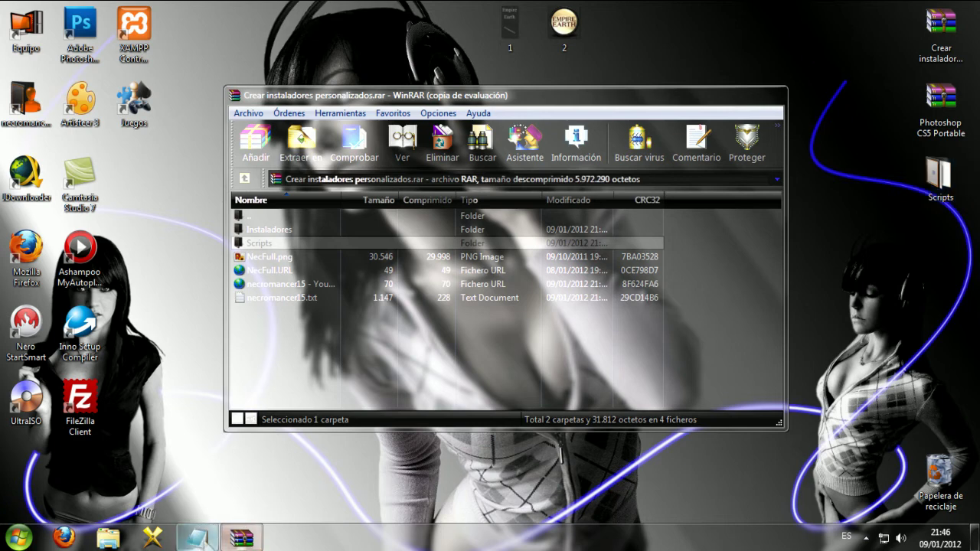
# Step: In Notepad, add a paragraph reading "yo los programas ya los tengo por eso solo descomprimo la carpeta scripts"
pyautogui.click(196, 538)
pyautogui.write('yo los prog')
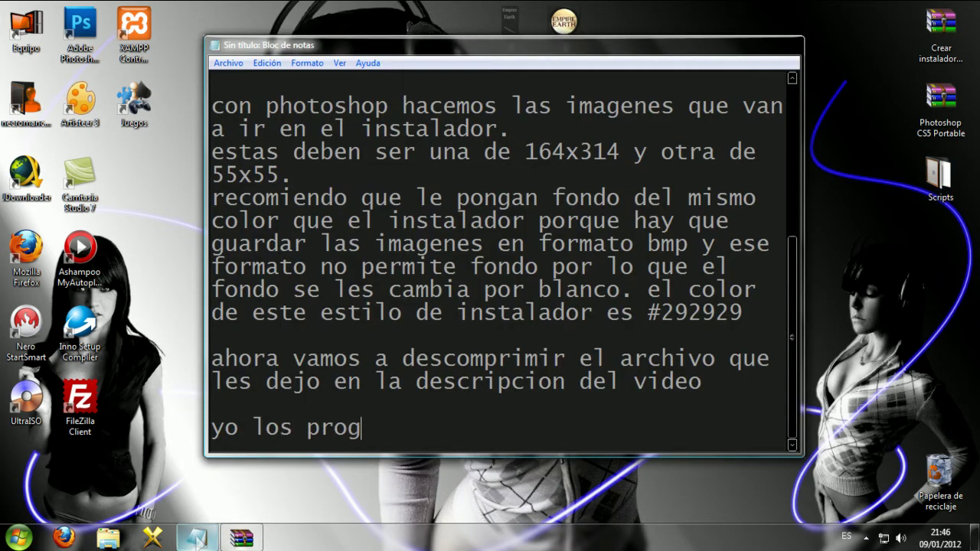
pyautogui.write('ramas ya los ')
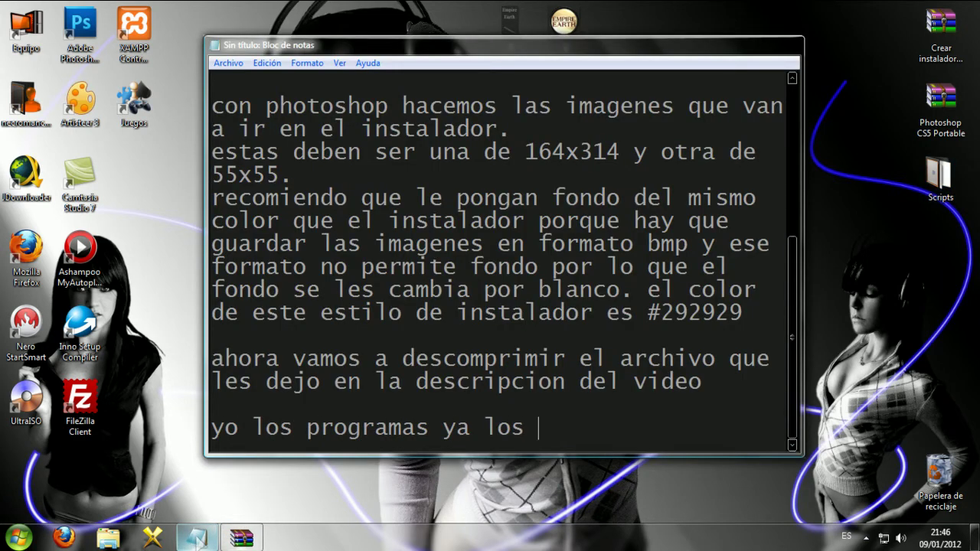
pyautogui.write('tengo por eso ')
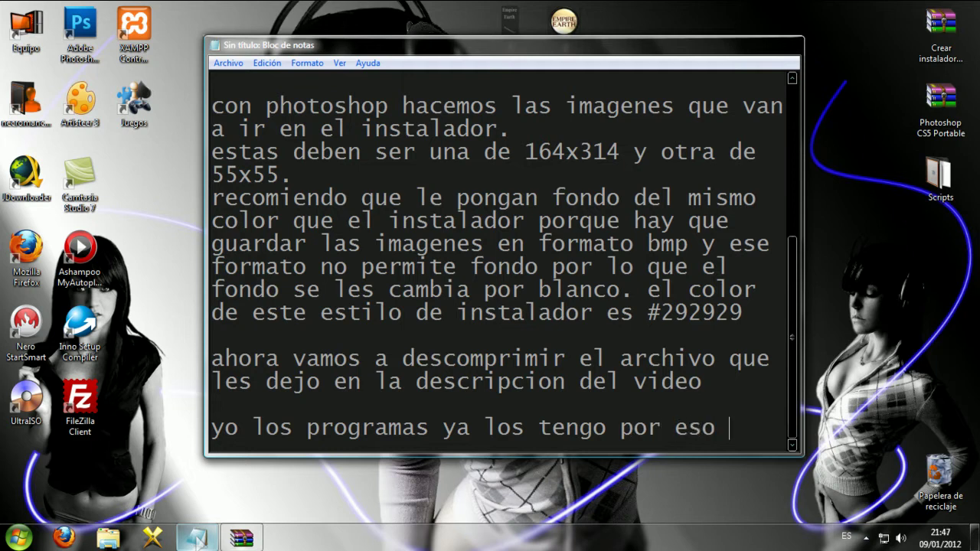
pyautogui.write('solo descom')
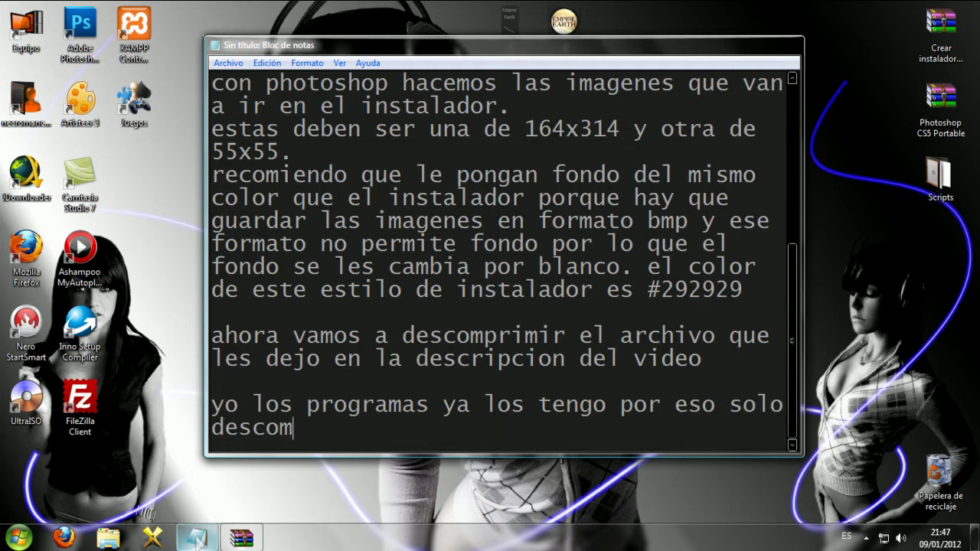
pyautogui.write('primo la ca')
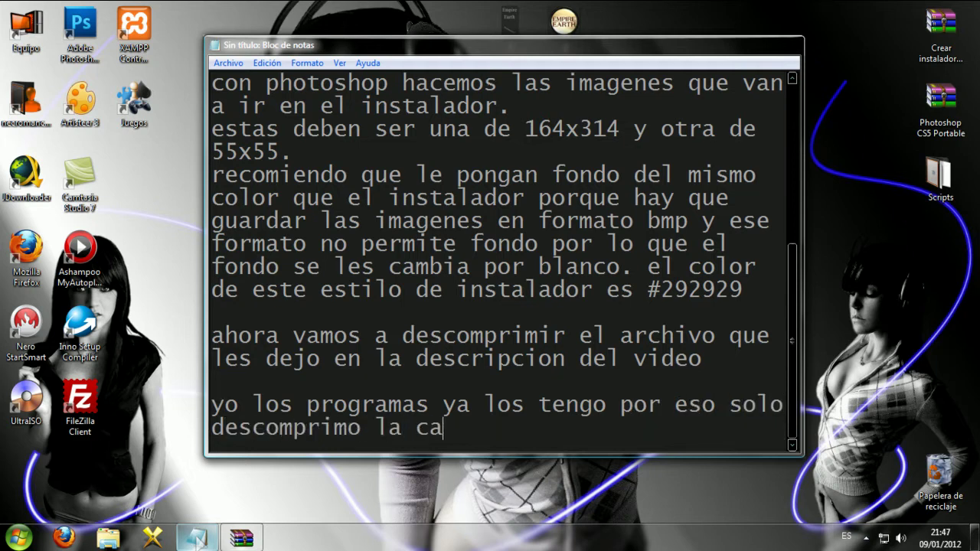
pyautogui.write('rpeta scri')
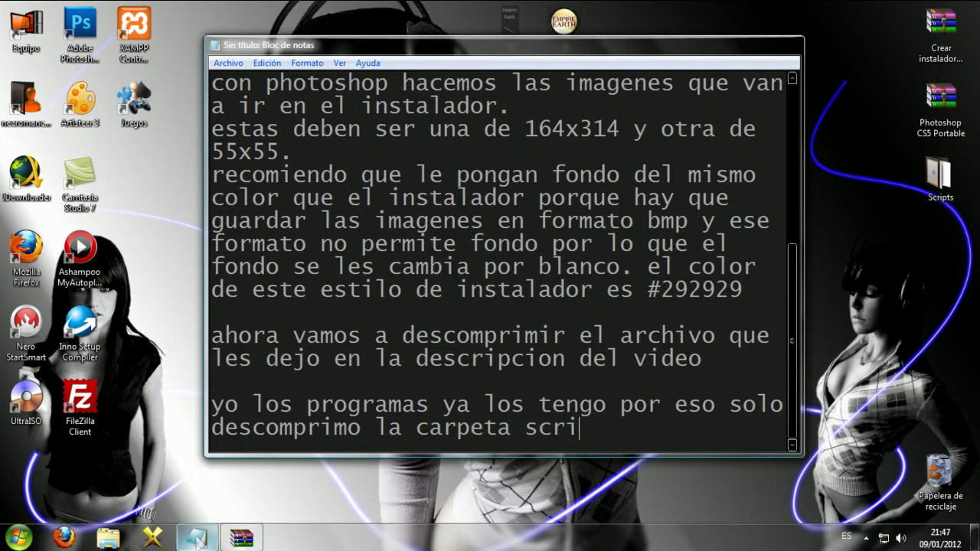
pyautogui.write('pts')
pyautogui.press('Return')
pyautogui.press('Return')
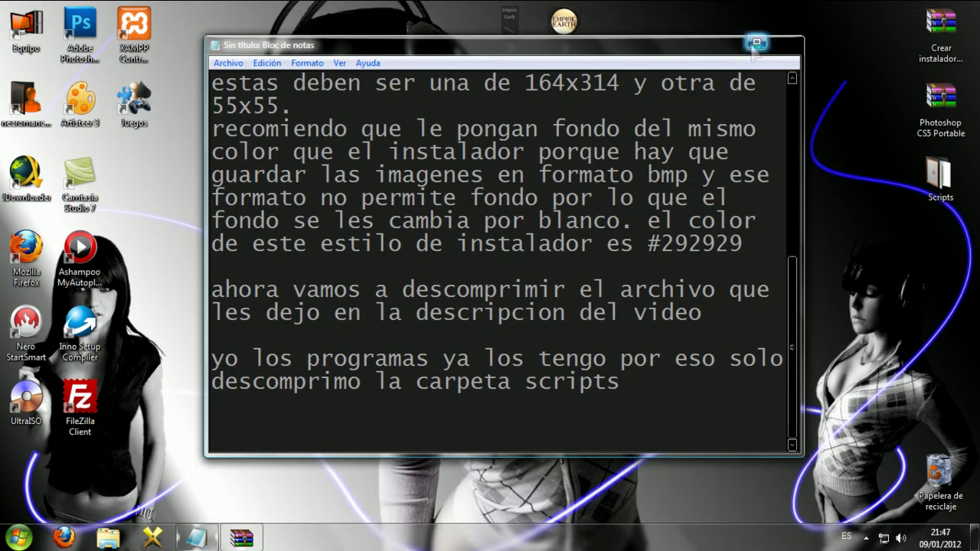
pyautogui.click(742, 43)
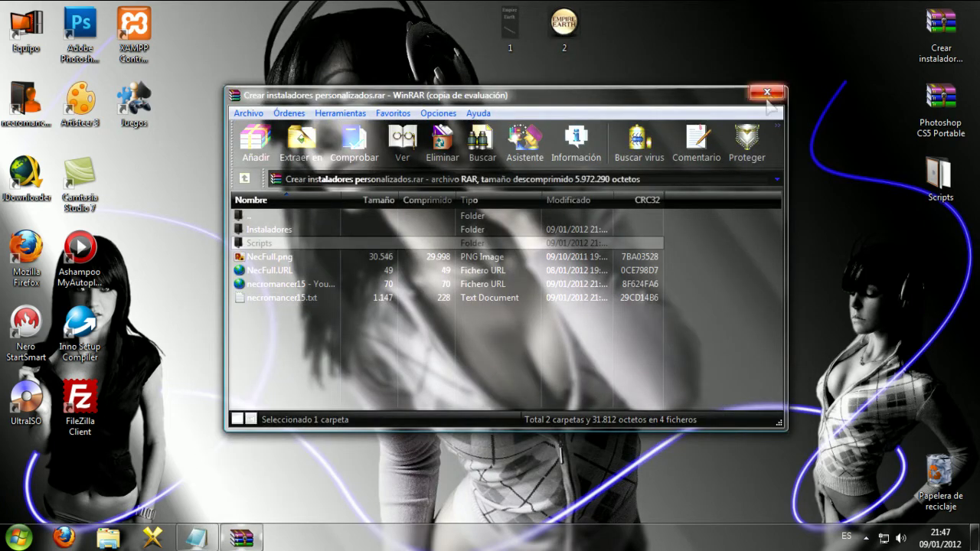
# Step: Close WinRAR and move images 1 and 2 from the desktop into the Scripts folder
pyautogui.click(773, 94)
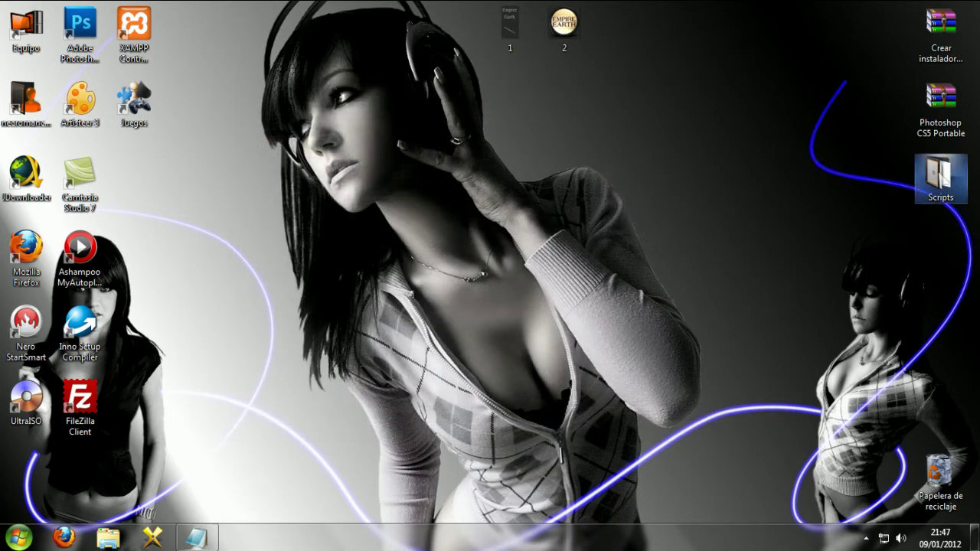
pyautogui.doubleClick(939, 177)
pyautogui.moveTo(392, 237); pyautogui.dragTo(302, 135)
pyautogui.click(398, 245)
pyautogui.moveTo(442, 13); pyautogui.dragTo(607, 29)
pyautogui.moveTo(535, 28); pyautogui.dragTo(501, 288)
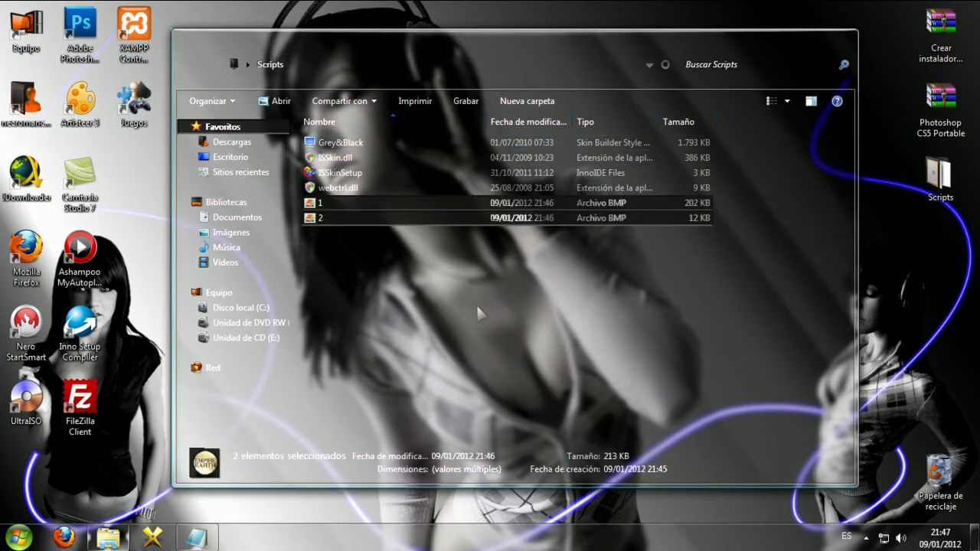
pyautogui.click(477, 303)
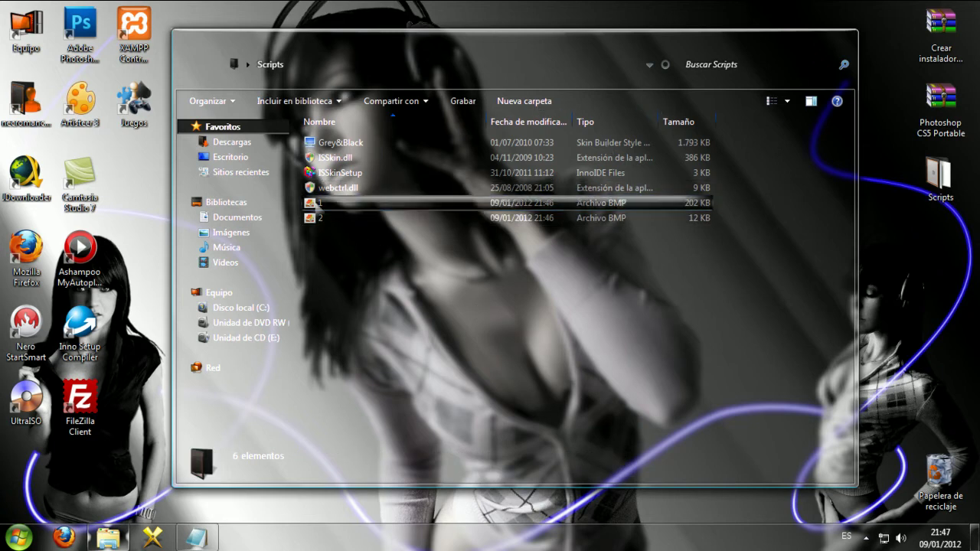
# Step: In Notepad, add a paragraph reading "ahora con inno setup comenzamos con el instalador"
pyautogui.click(197, 539)
pyautogui.write('a')
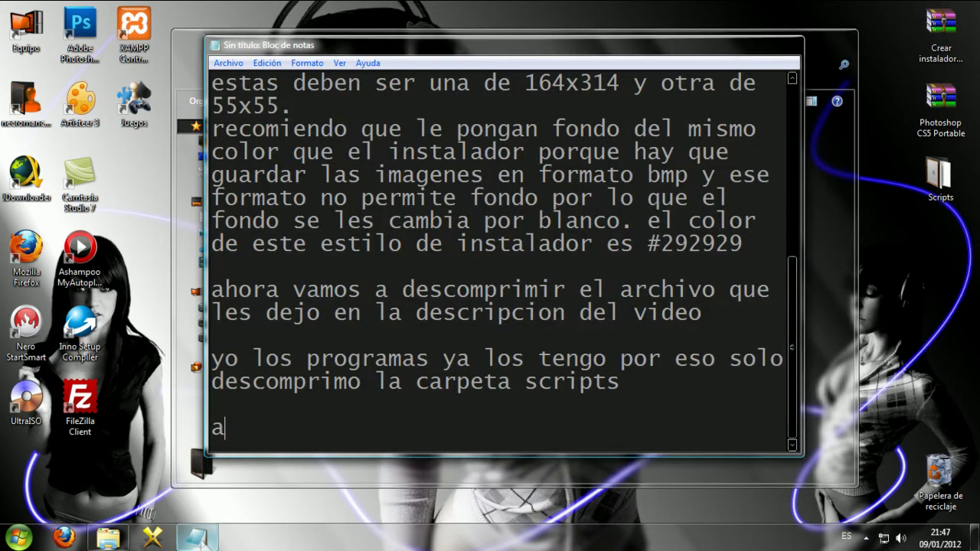
pyautogui.write('hora con inno')
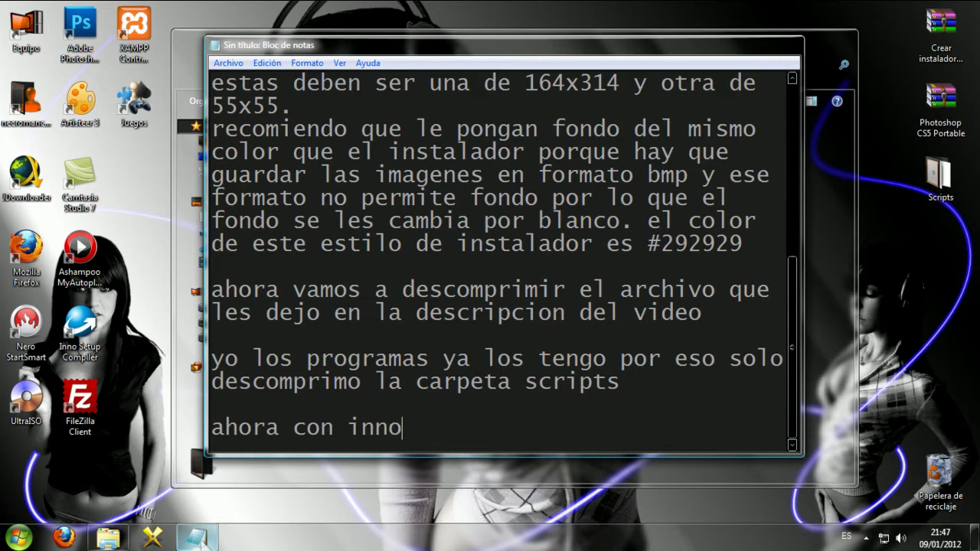
pyautogui.write(' setup ')
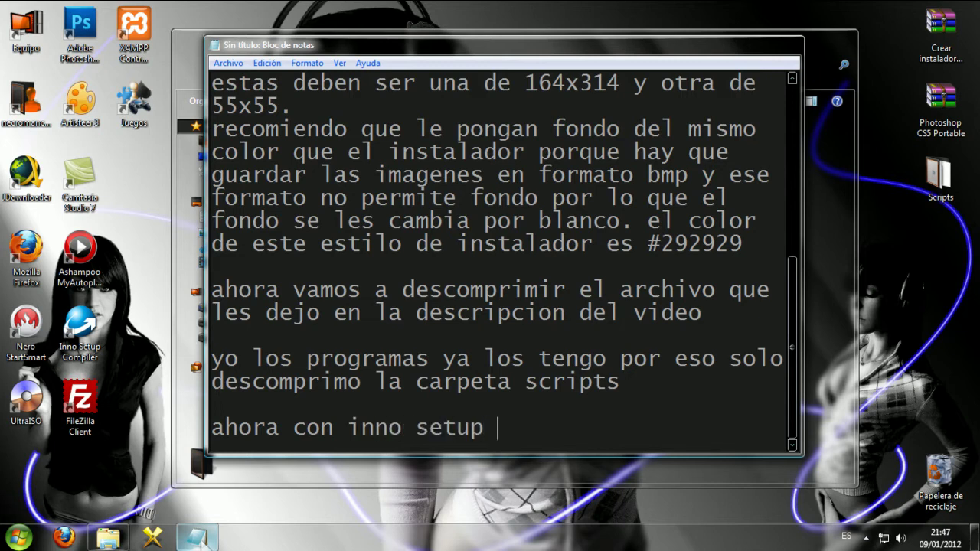
pyautogui.write('comenzamos')
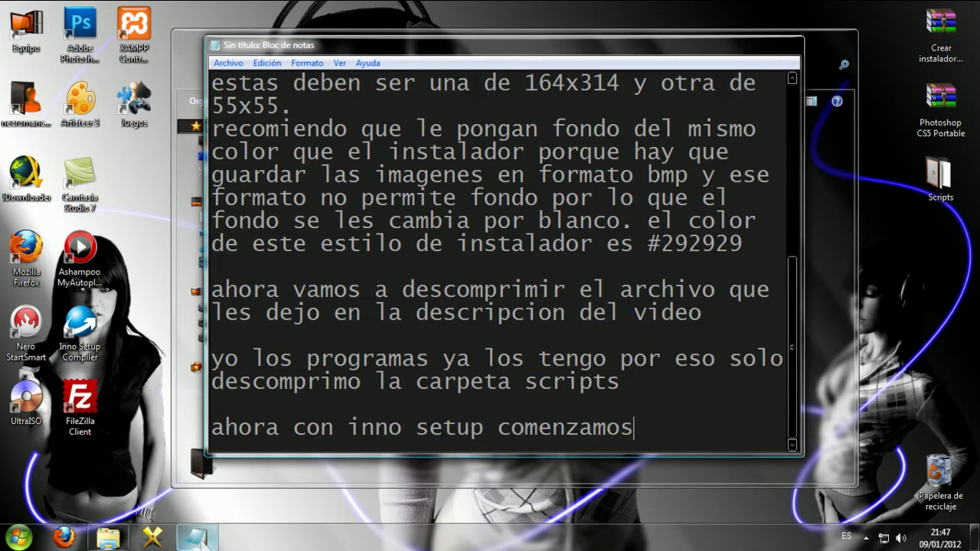
pyautogui.write(' con el instalador')
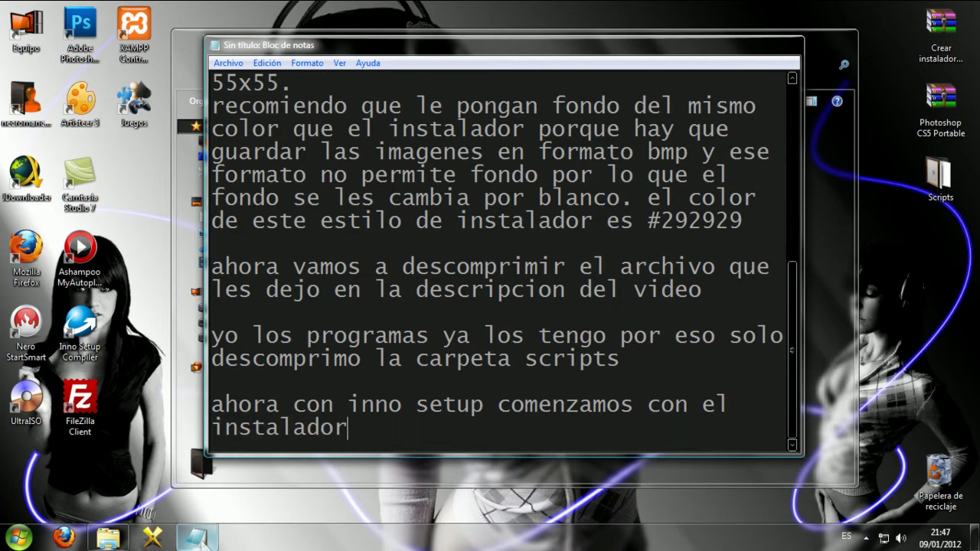
pyautogui.press('Return')
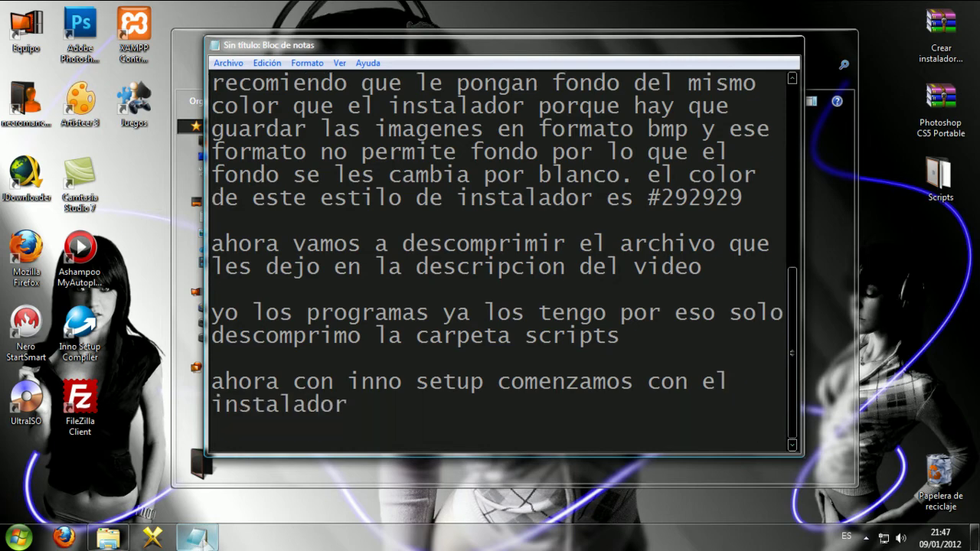
pyautogui.click(744, 44)
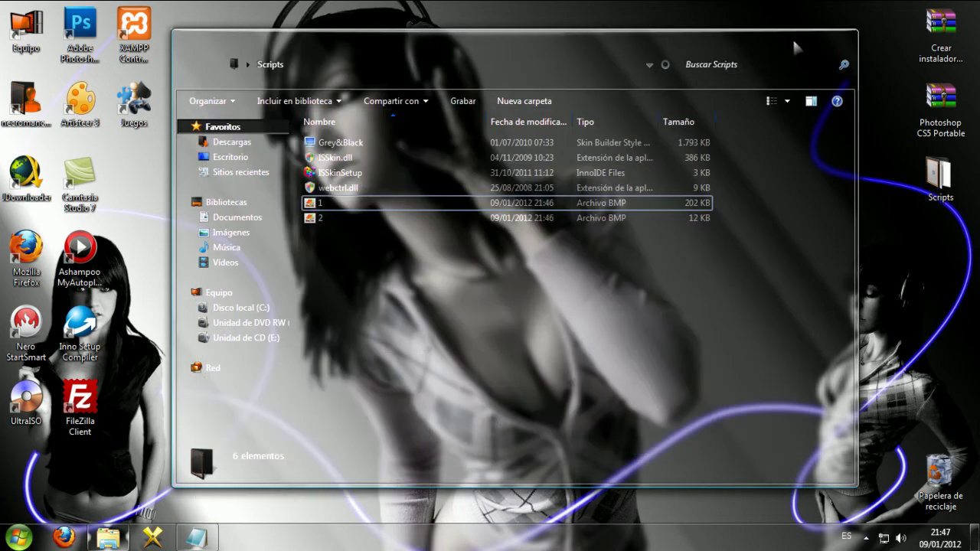
# Step: Put the Scripts folder window away, start Inno Setup Compiler and begin a new script using the Script Wizard, advancing to Application Information
pyautogui.click(793, 43)
pyautogui.doubleClick(79, 327)
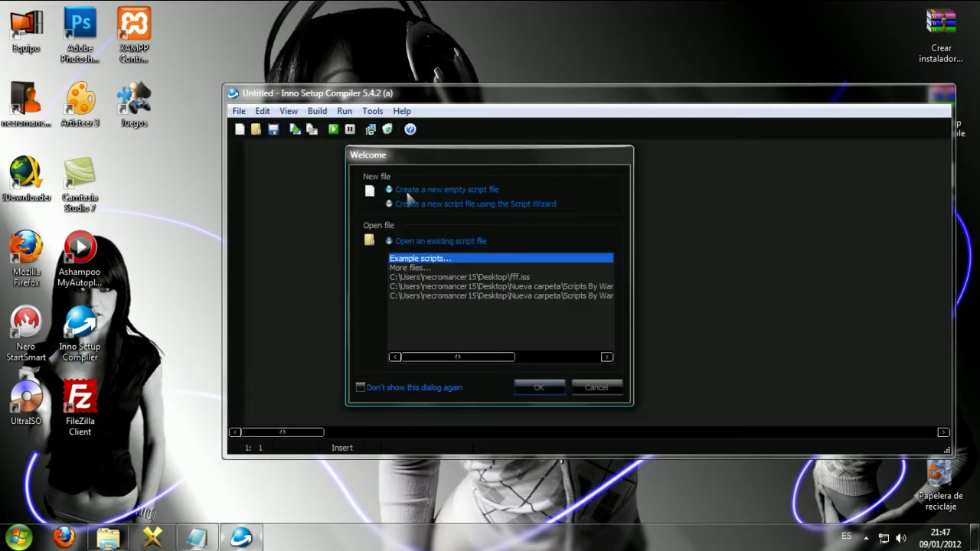
pyautogui.click(412, 201)
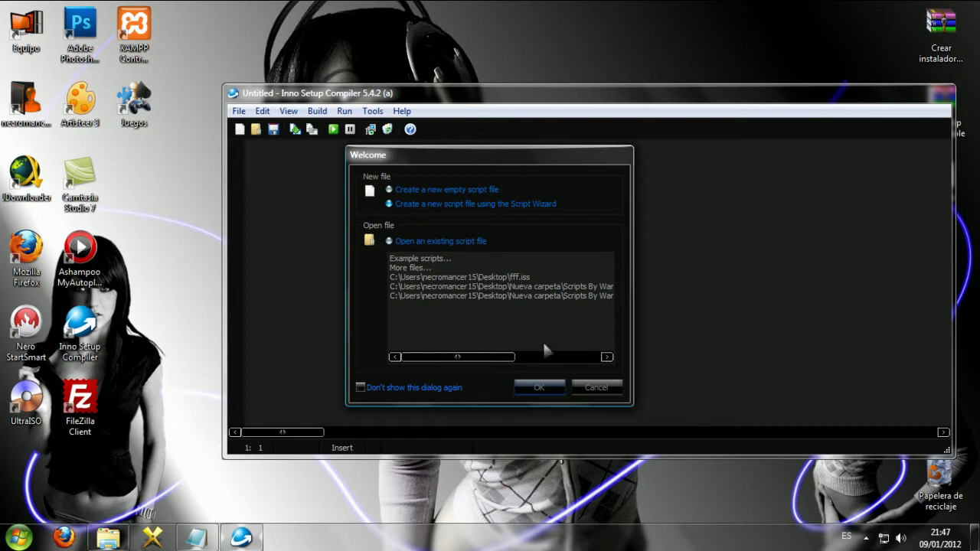
pyautogui.click(536, 388)
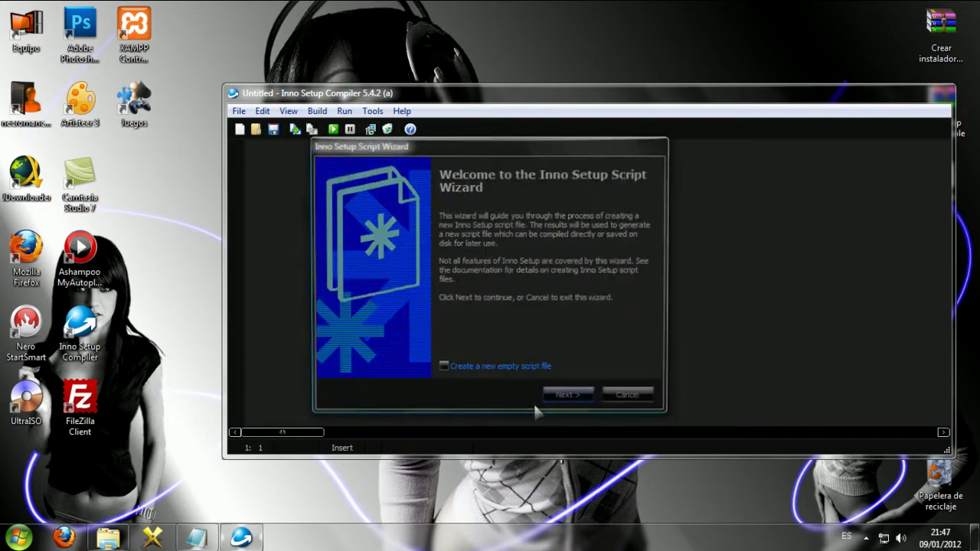
pyautogui.click(579, 403)
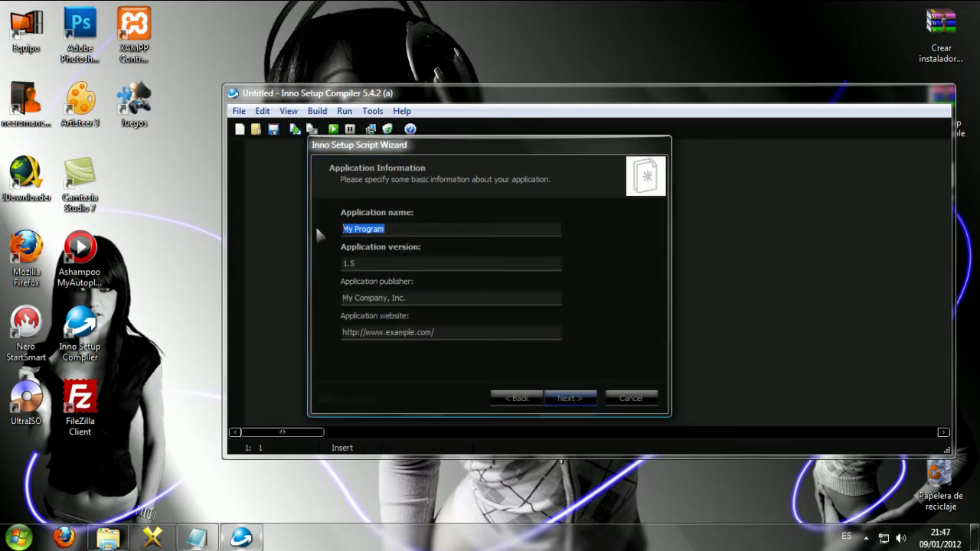
# Step: Set the application name to Empire Earth and the application version to 1.0
pyautogui.write('nombre del repak')
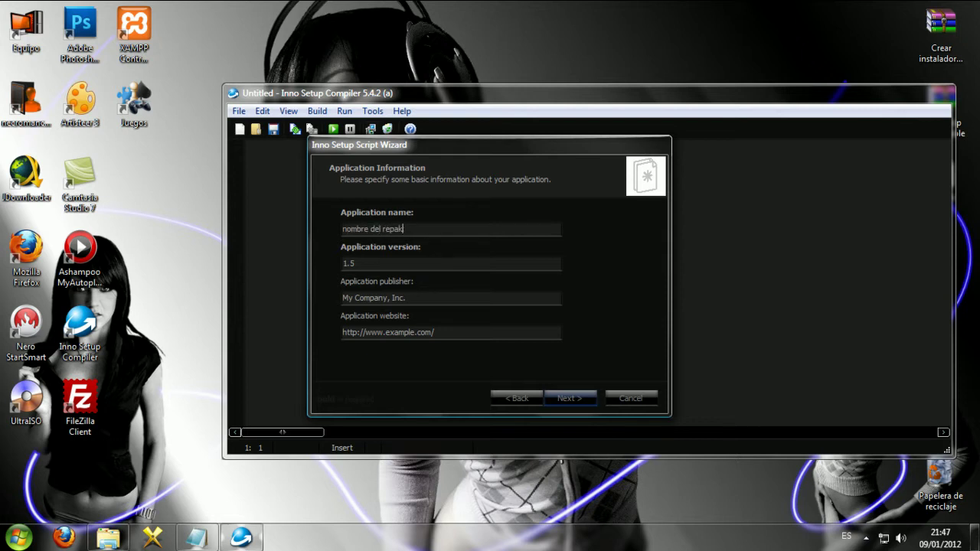
pyautogui.press('BackSpace')
pyautogui.press('BackSpace')
pyautogui.press('BackSpace')
pyautogui.press('BackSpace')
pyautogui.press('BackSpace')
pyautogui.press('BackSpace')
pyautogui.press('BackSpace')
pyautogui.press('BackSpace')
pyautogui.press('BackSpace')
pyautogui.press('BackSpace')
pyautogui.press('BackSpace')
pyautogui.press('BackSpace')
pyautogui.press('BackSpace')
pyautogui.press('BackSpace')
pyautogui.press('BackSpace')
# Step: Replace the default application publisher, enter "sitio" as the application website, and continue to the Application Folder page
pyautogui.moveTo(388, 298); pyautogui.dragTo(327, 287)
pyautogui.press('BackSpace')
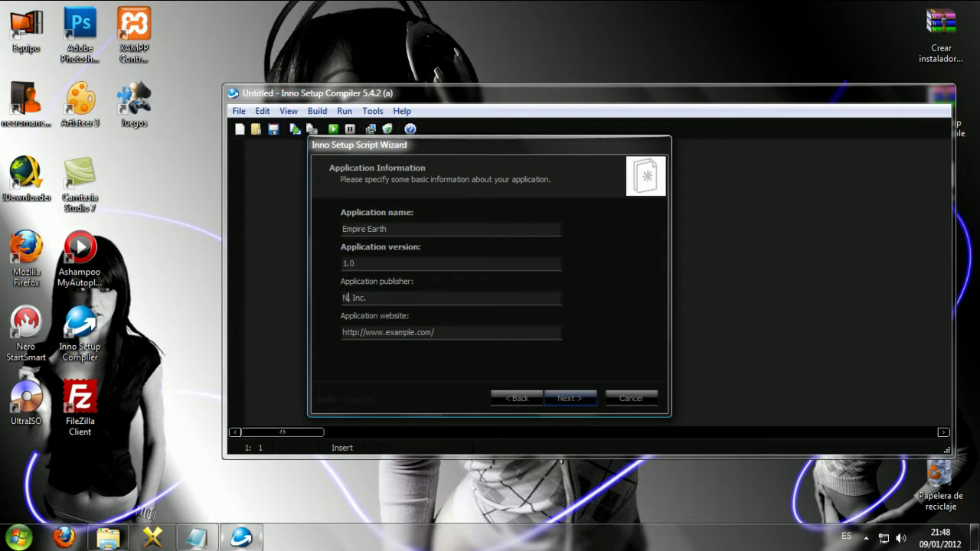
pyautogui.write('com')
pyautogui.press('BackSpace')
pyautogui.press('BackSpace')
pyautogui.press('BackSpace')
pyautogui.press('BackSpace')
pyautogui.press('BackSpace')
pyautogui.press('BackSpace')
pyautogui.moveTo(441, 332); pyautogui.dragTo(267, 330)
pyautogui.write('sitio')
pyautogui.click(575, 399)
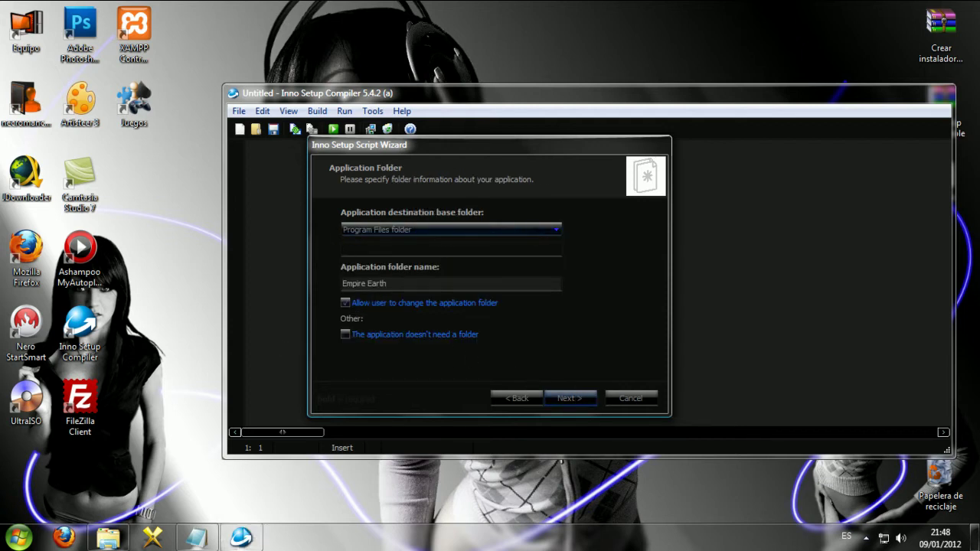
# Step: In Notepad, add a paragraph reading "aca elegimos donde queremos que se instale"
pyautogui.click(196, 538)
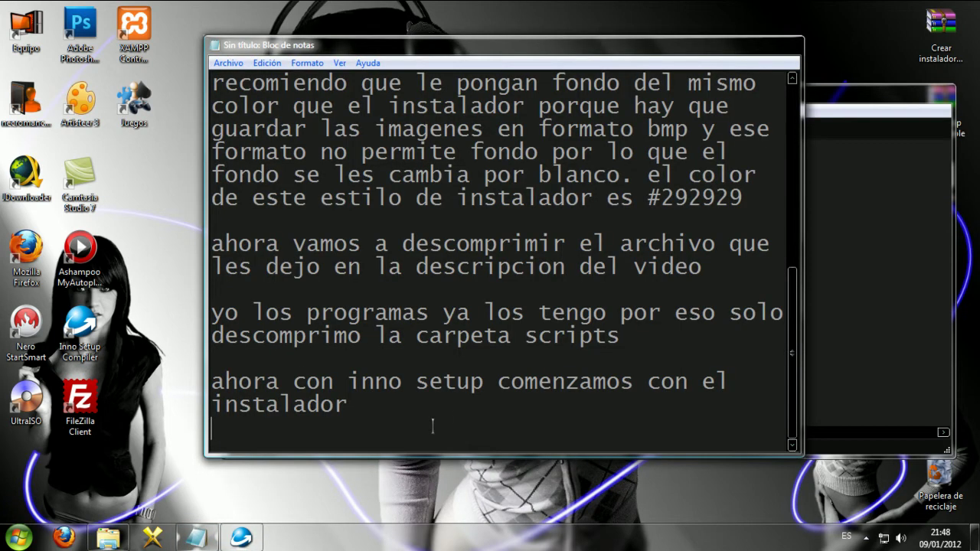
pyautogui.press('Return')
pyautogui.write('aca elegim')
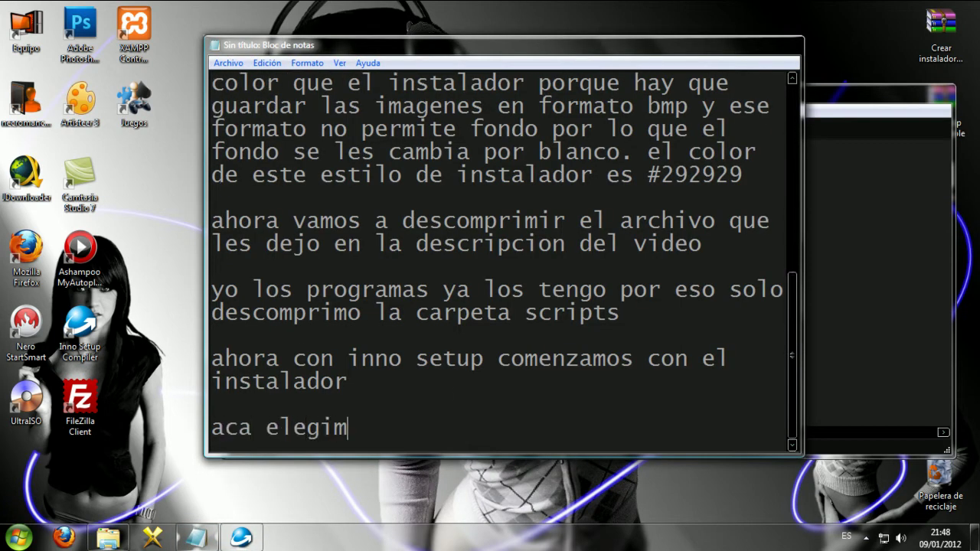
pyautogui.write('os donde q')
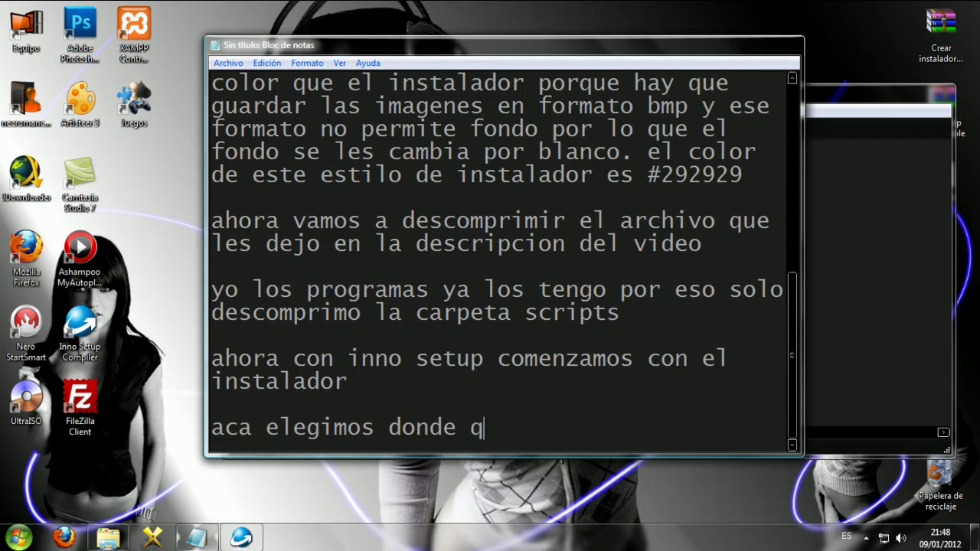
pyautogui.write('ueremos que se i')
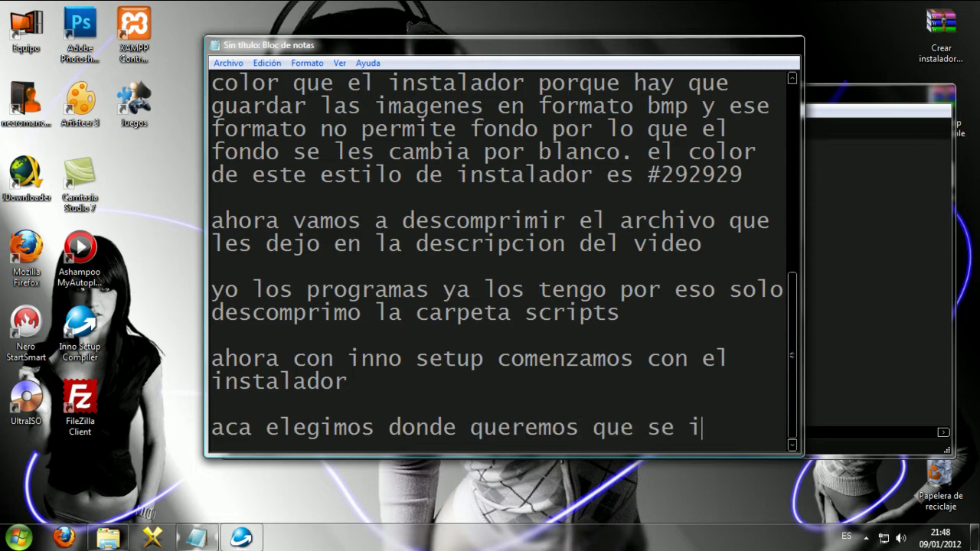
pyautogui.write('nstale')
pyautogui.press('Return')
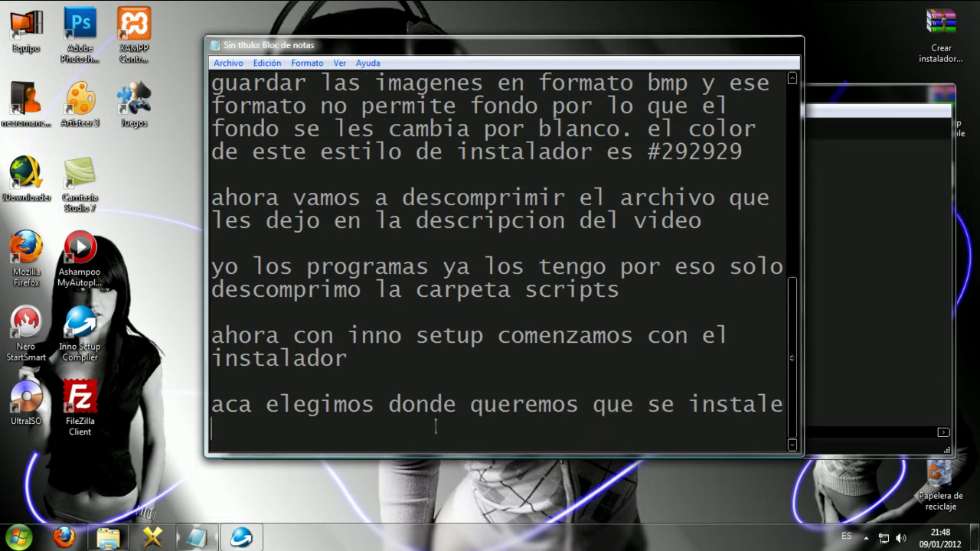
pyautogui.click(728, 48)
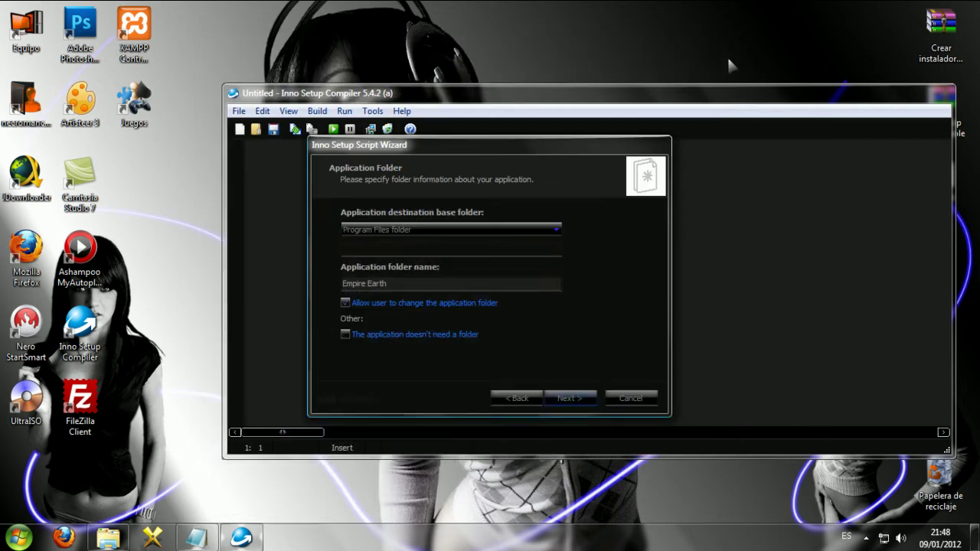
# Step: Keep the Program Files folder as destination base, set the application folder name to Sierra\Empire Earth, and continue to Application Files
pyautogui.click(394, 230)
pyautogui.click(395, 232)
pyautogui.click(399, 283)
pyautogui.click(401, 284)
pyautogui.click(344, 283)
pyautogui.write('Sierra\\')
pyautogui.moveTo(411, 286); pyautogui.dragTo(296, 290)
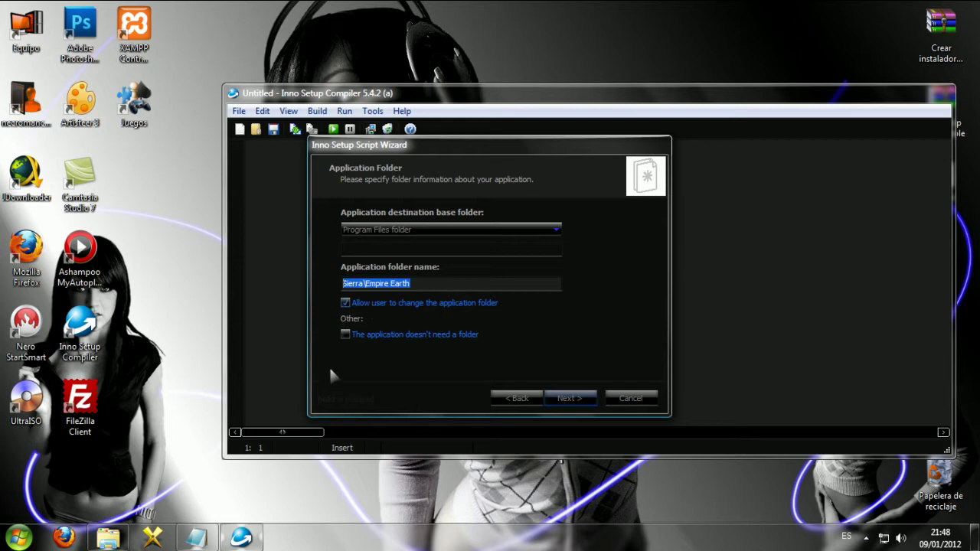
pyautogui.click(571, 398)
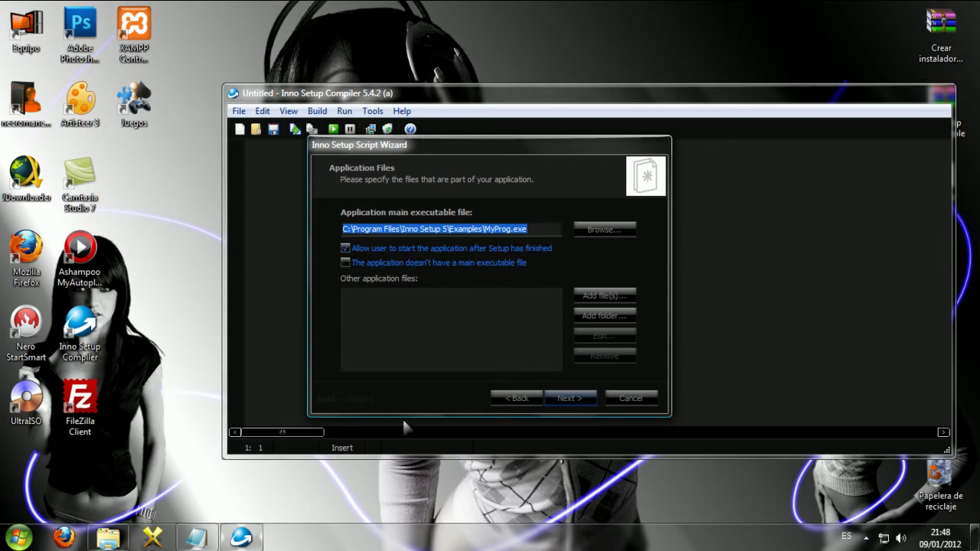
# Step: Open the source folder chooser for other application files, and in Notepad add "aqui tenemos que agregar los archivos que se van a instalar.."
pyautogui.click(609, 315)
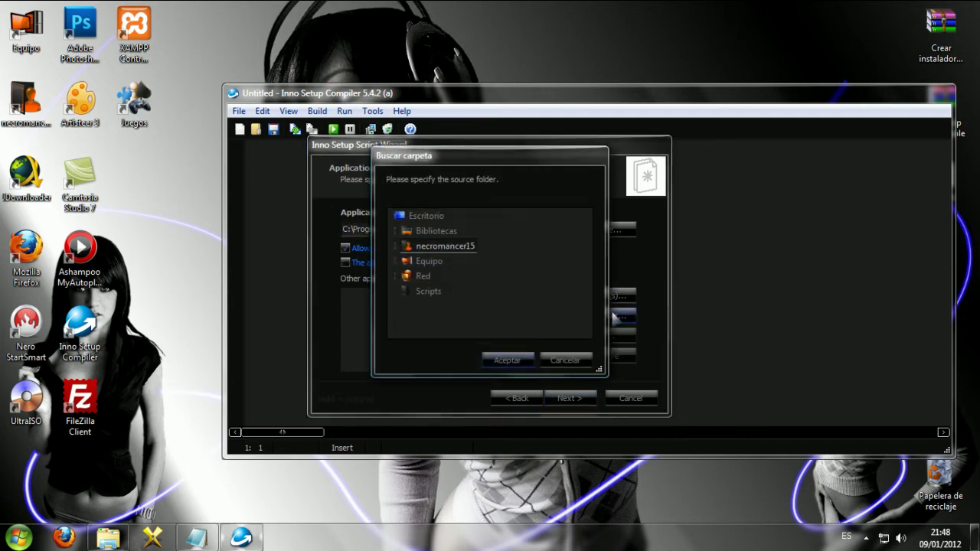
pyautogui.click(196, 538)
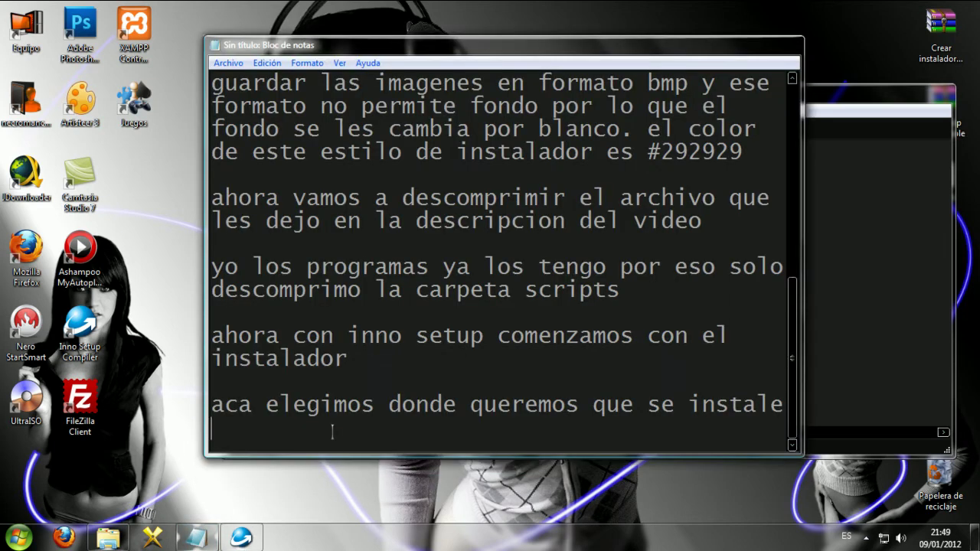
pyautogui.write('aqui')
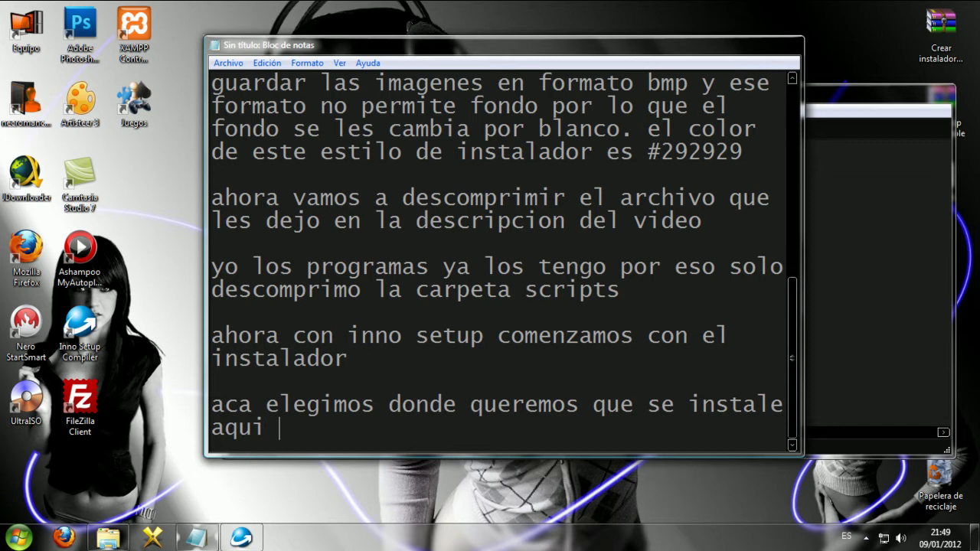
pyautogui.write(' tenemos ')
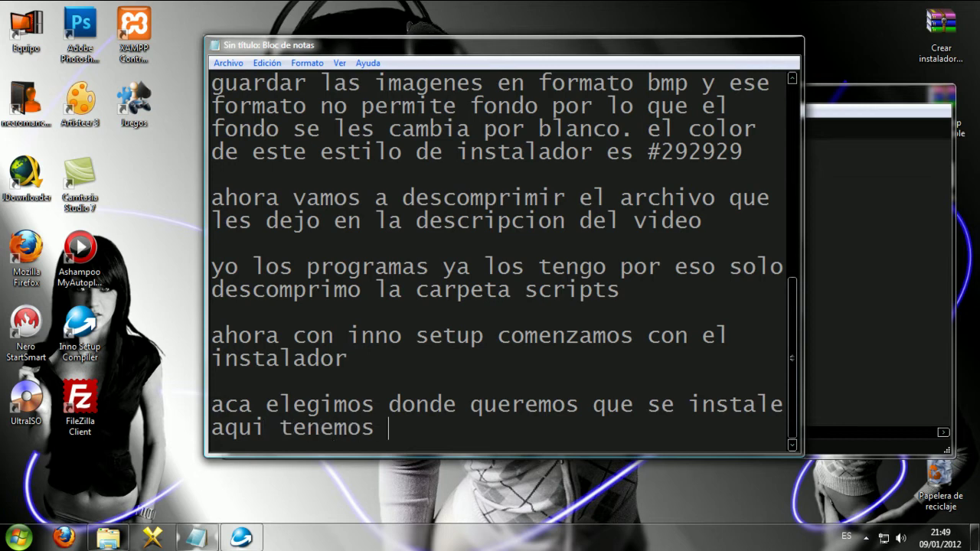
pyautogui.write('que agre')
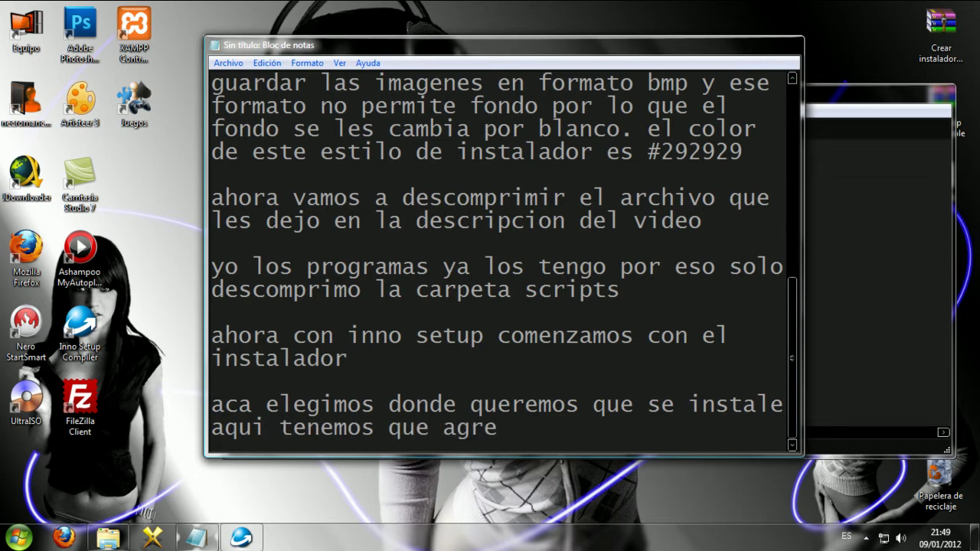
pyautogui.write('gar la')
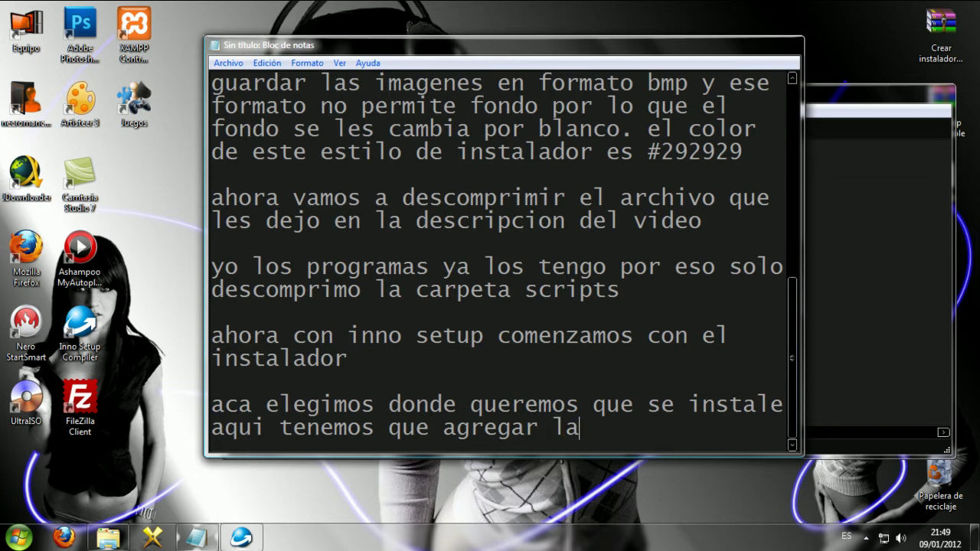
pyautogui.press('BackSpace')
pyautogui.press('BackSpace')
pyautogui.write('los archivos que se ')
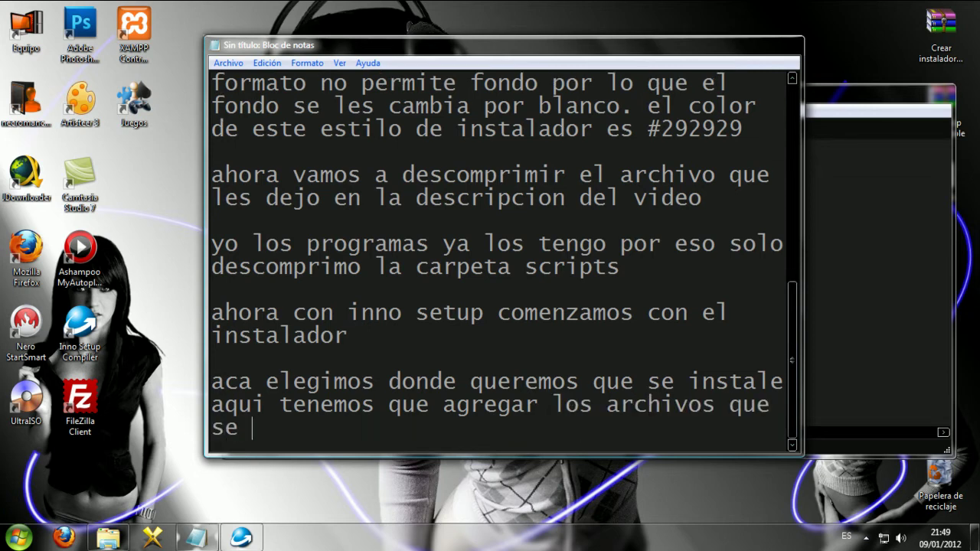
pyautogui.write('van a instalar')
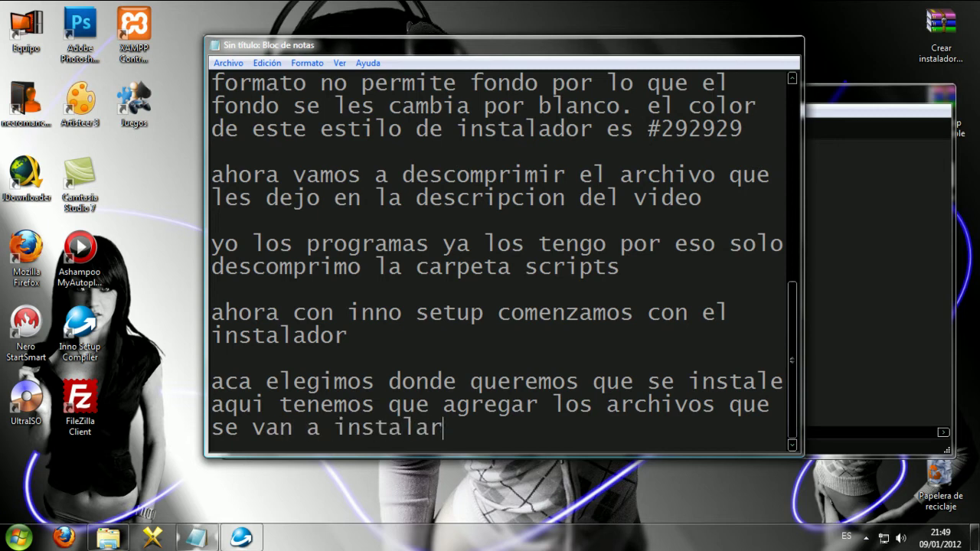
pyautogui.write('..')
pyautogui.press('Return')
pyautogui.press('Return')
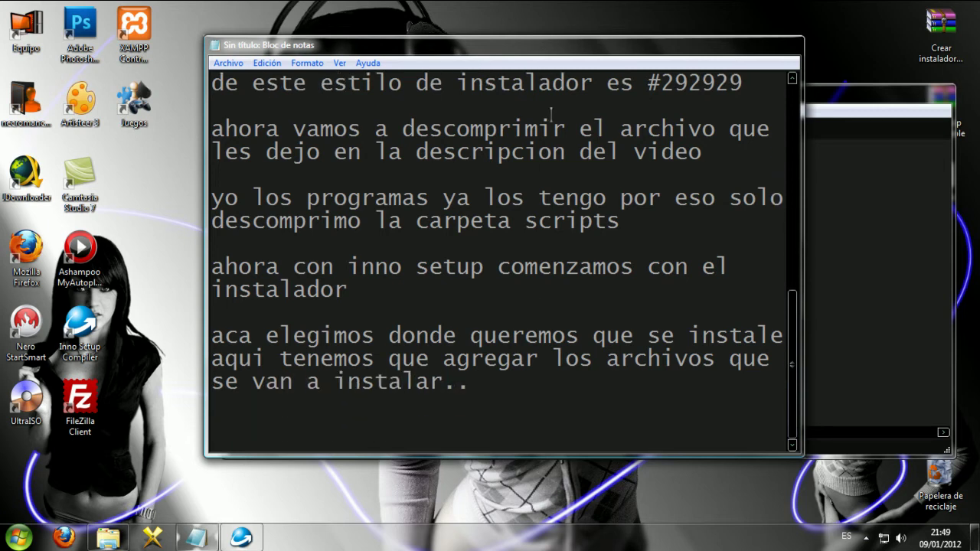
pyautogui.click(742, 44)
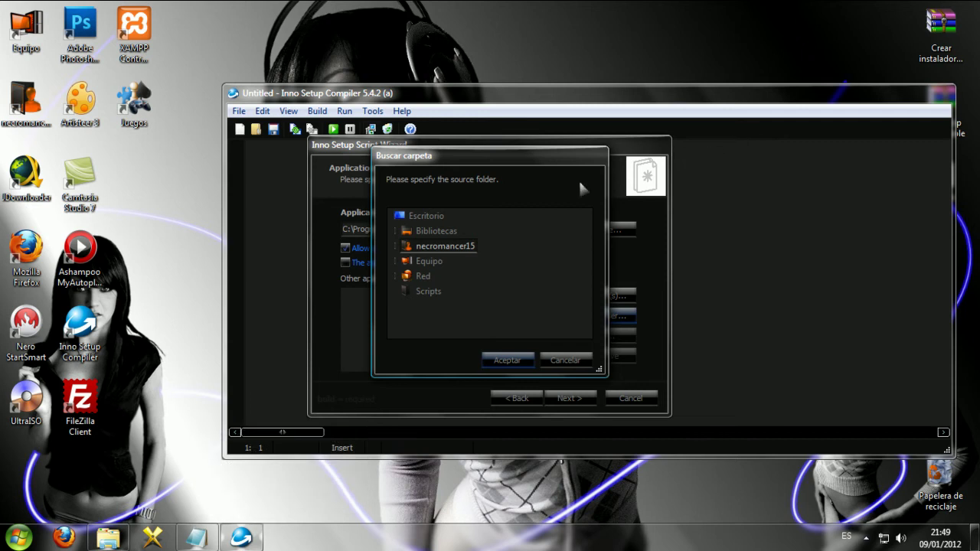
# Step: Add the folder C:\Program Files\Sierra\Empire Earth to the other application files, including the files in its subfolders
pyautogui.click(396, 261)
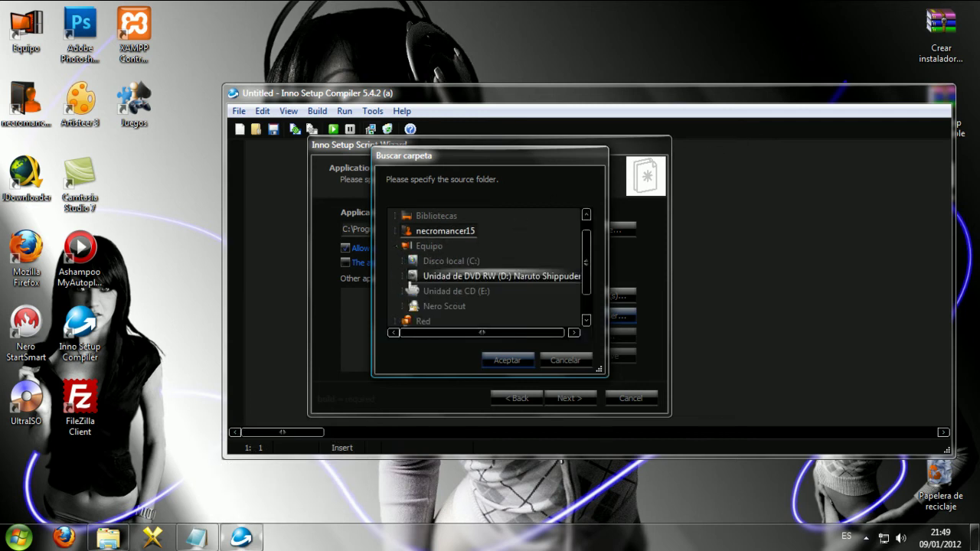
pyautogui.click(410, 261)
pyautogui.click(411, 231)
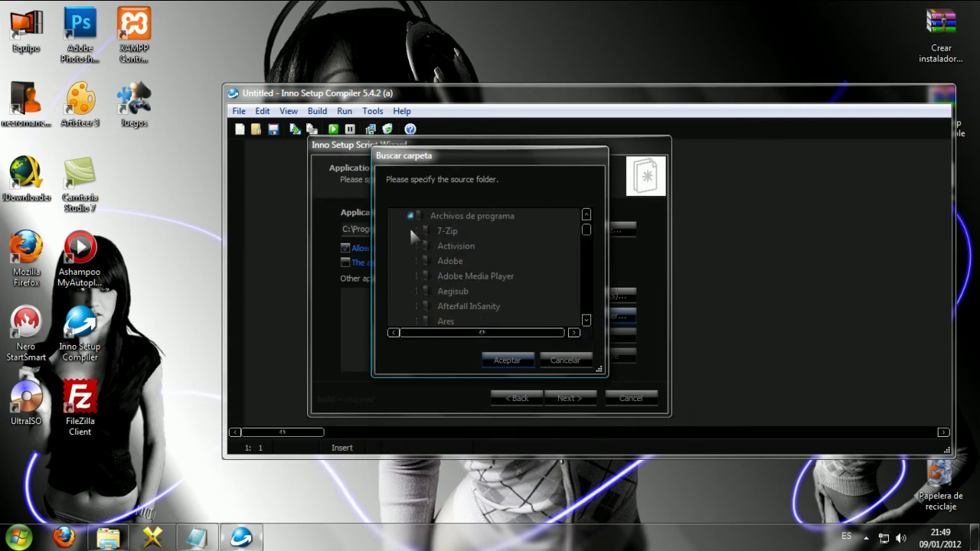
pyautogui.scroll(-10, 427, 247)
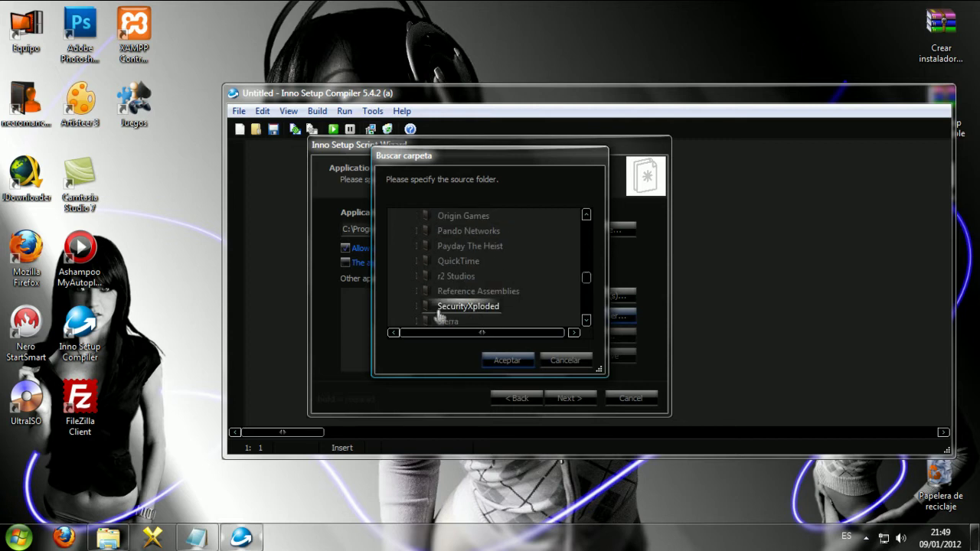
pyautogui.scroll(-1, 441, 316)
pyautogui.click(420, 276)
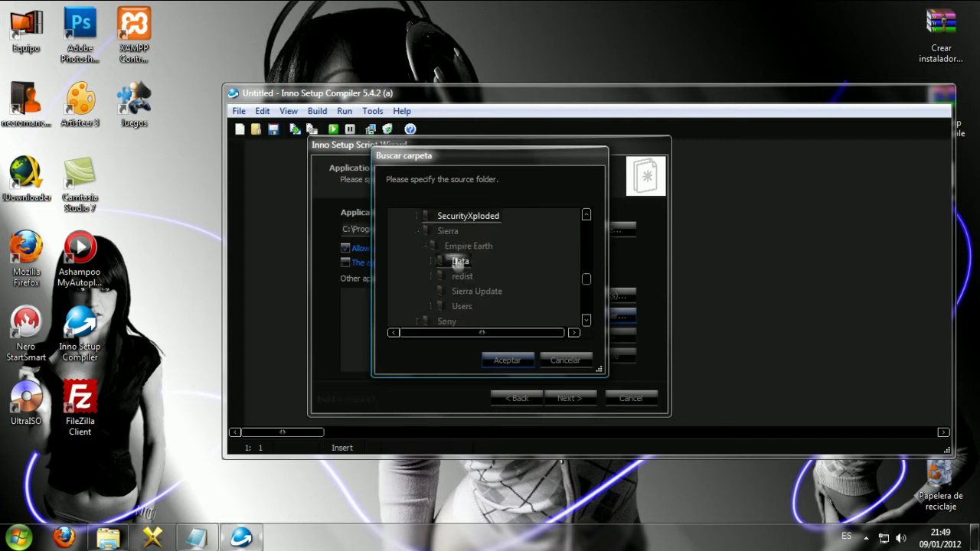
pyautogui.click(460, 247)
pyautogui.click(503, 359)
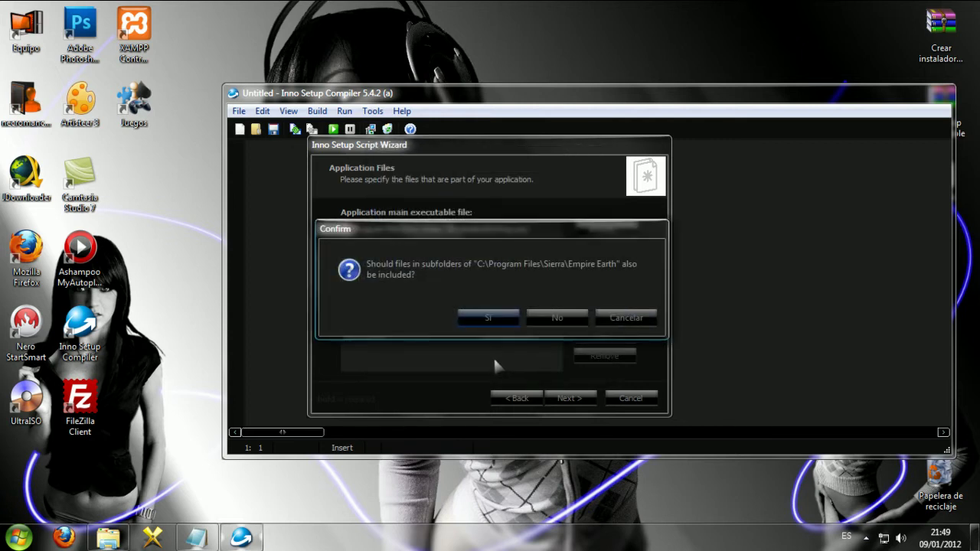
pyautogui.click(485, 318)
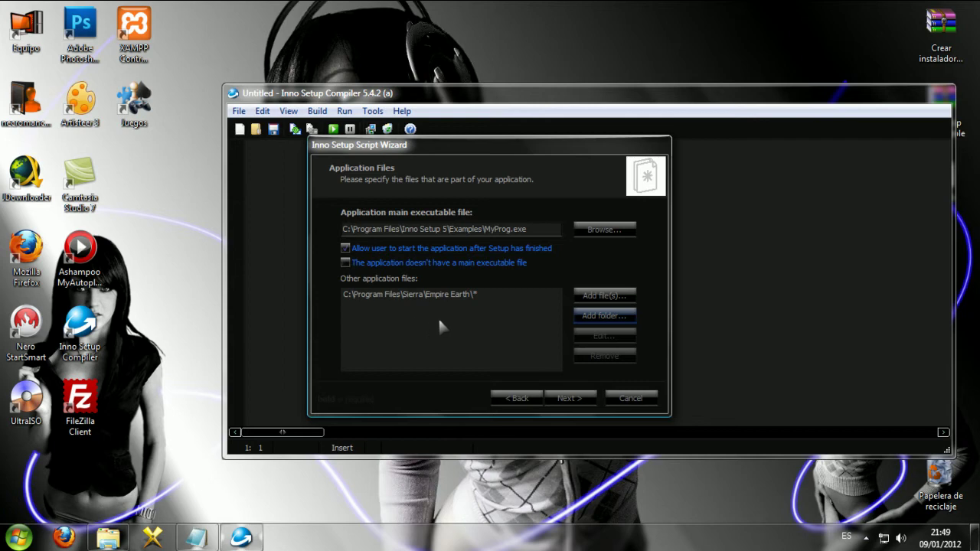
# Step: Start browsing for the main executable from the desktop, and in Notepad add "aqui elegimos cual archivo se ejecutara despues de la instalacion"
pyautogui.click(607, 232)
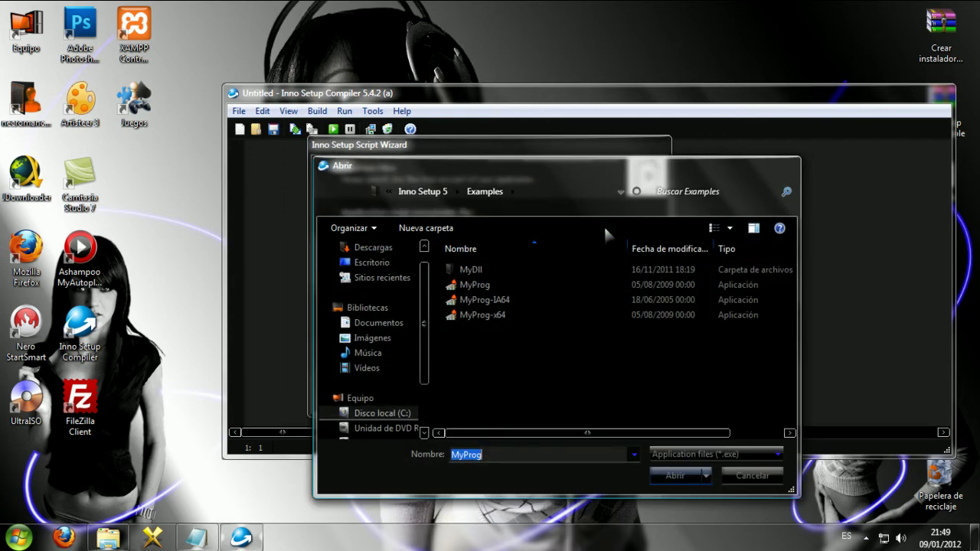
pyautogui.click(385, 263)
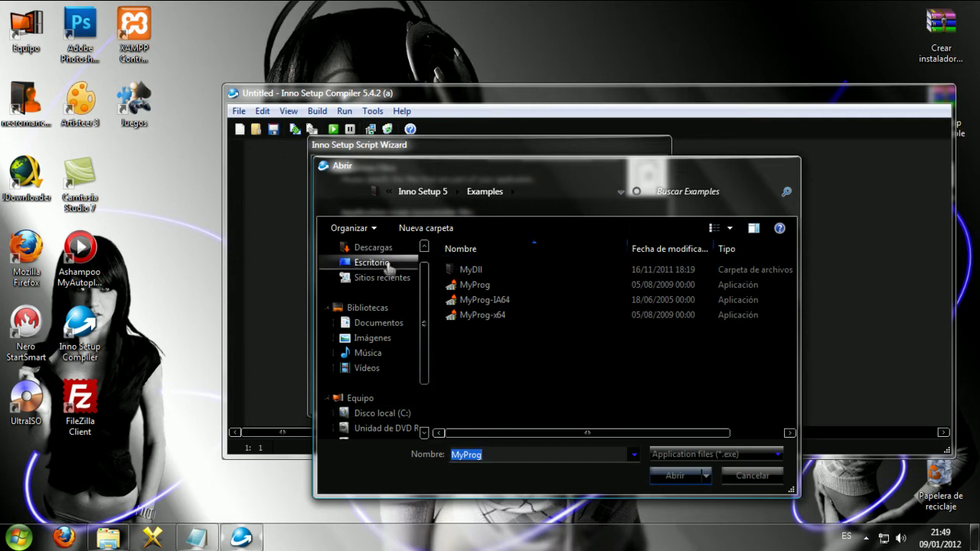
pyautogui.click(197, 538)
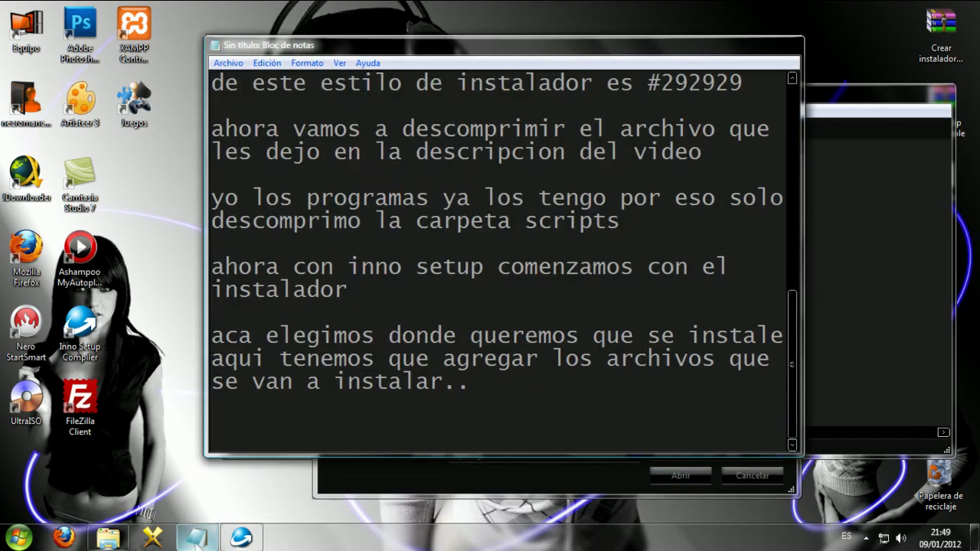
pyautogui.write('aqui ele')
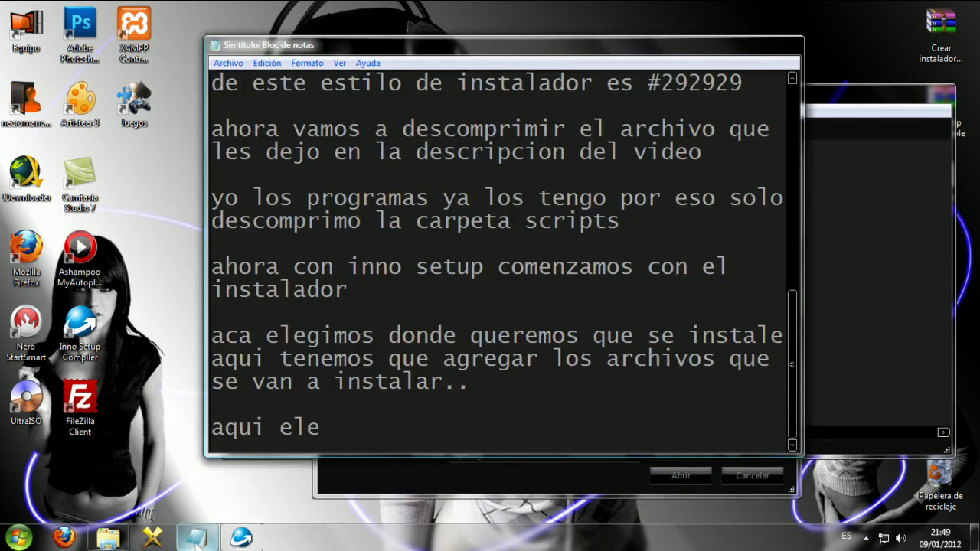
pyautogui.write('gimos cua')
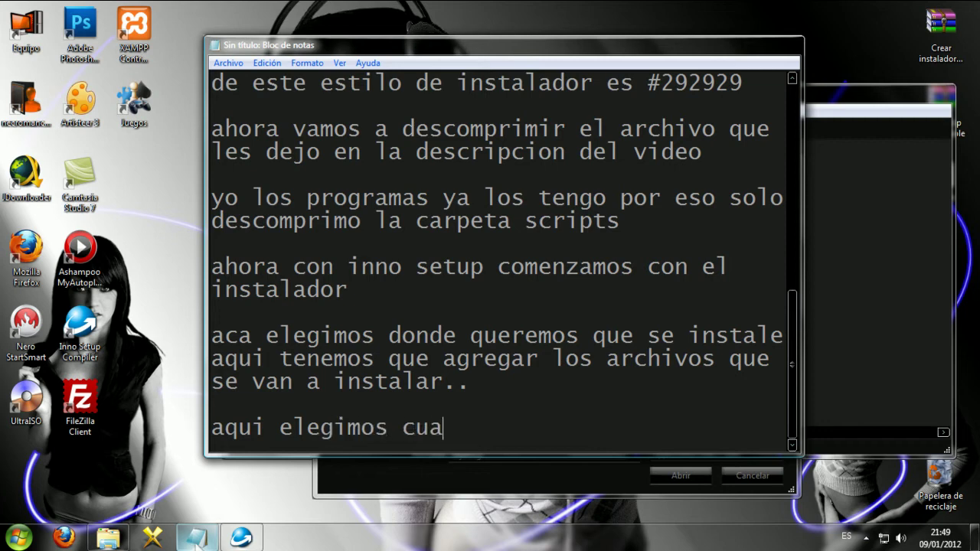
pyautogui.write('l archivo')
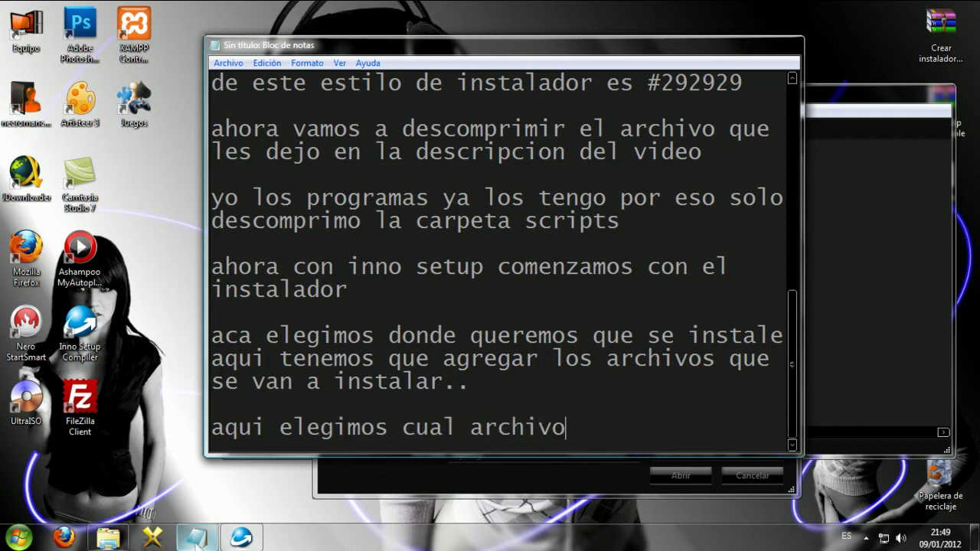
pyautogui.write(' se ejecu')
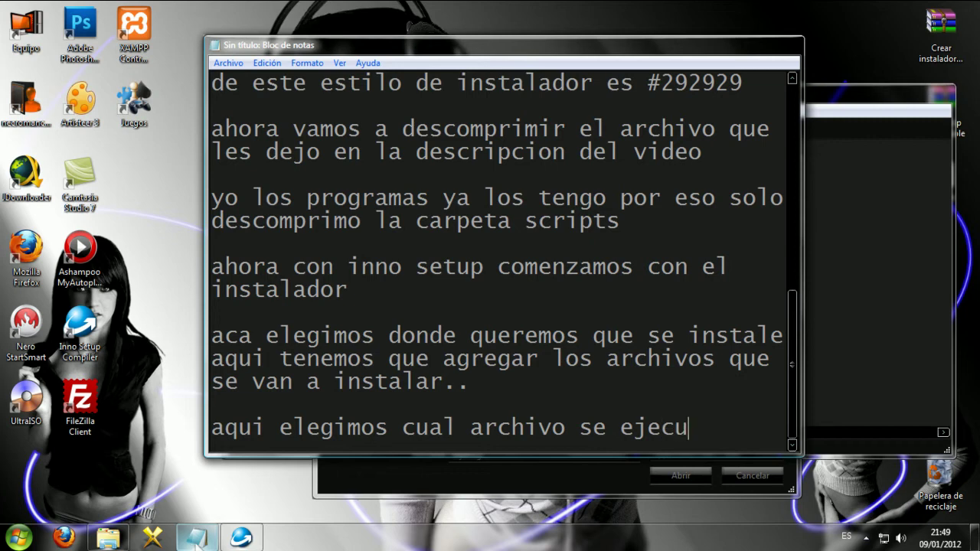
pyautogui.write('tara desp')
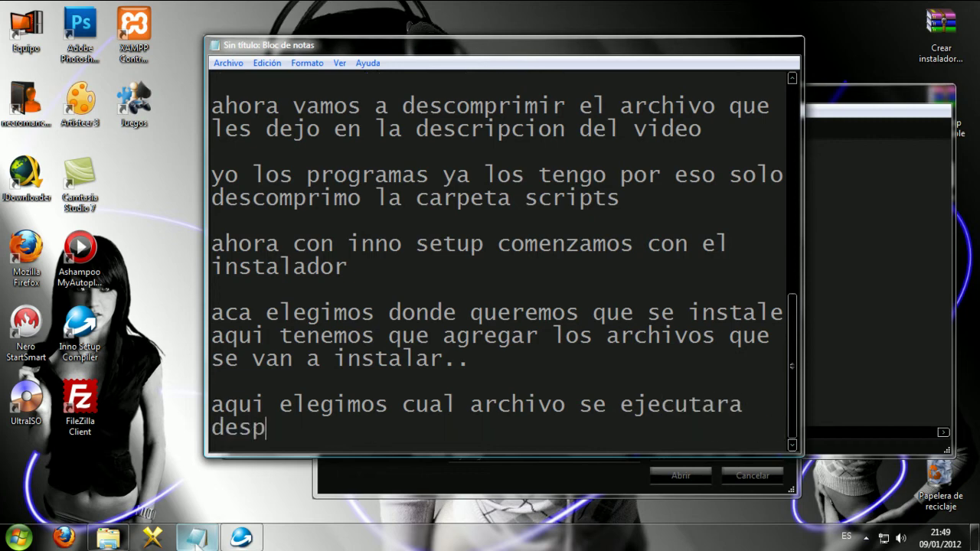
pyautogui.write('ues de la instalacion')
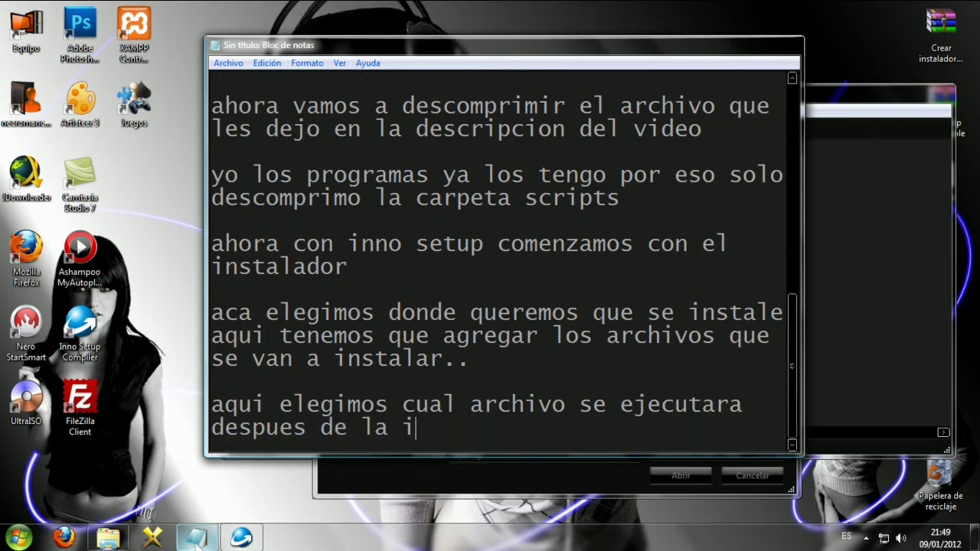
pyautogui.press('Return')
pyautogui.press('Return')
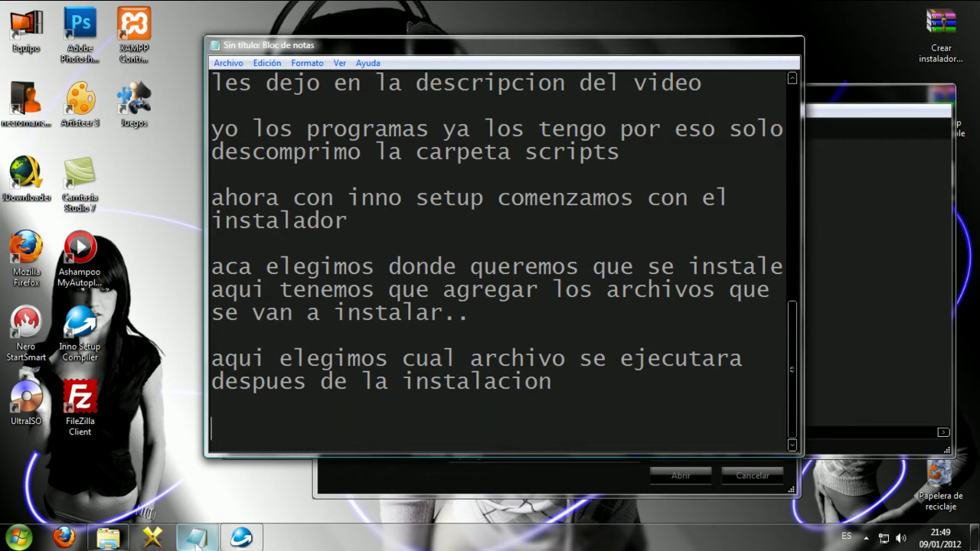
pyautogui.click(196, 538)
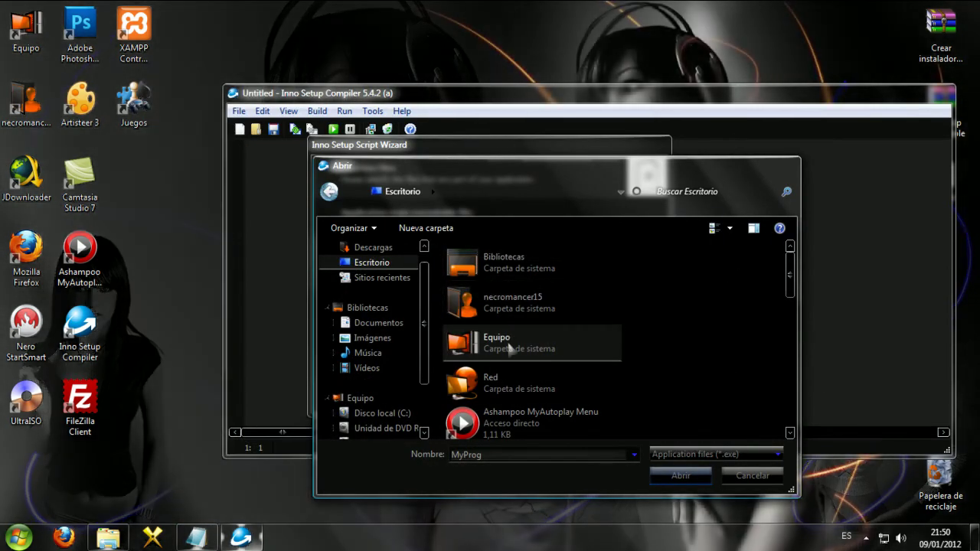
# Step: Choose the Empire Earth application in C:\Program Files\Sierra\Empire Earth as the main executable and continue to Application Icons
pyautogui.doubleClick(479, 340)
pyautogui.doubleClick(477, 288)
pyautogui.doubleClick(478, 263)
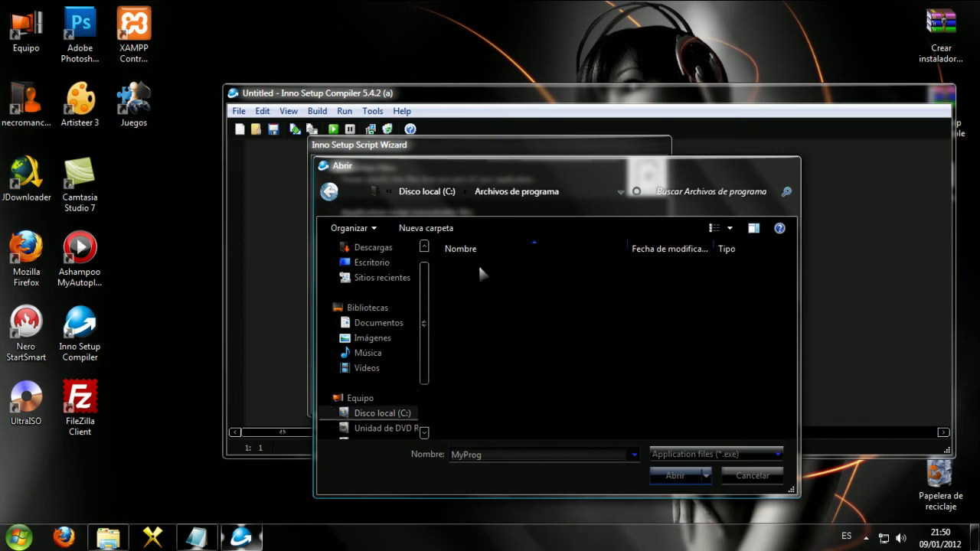
pyautogui.scroll(-10, 476, 303)
pyautogui.doubleClick(474, 281)
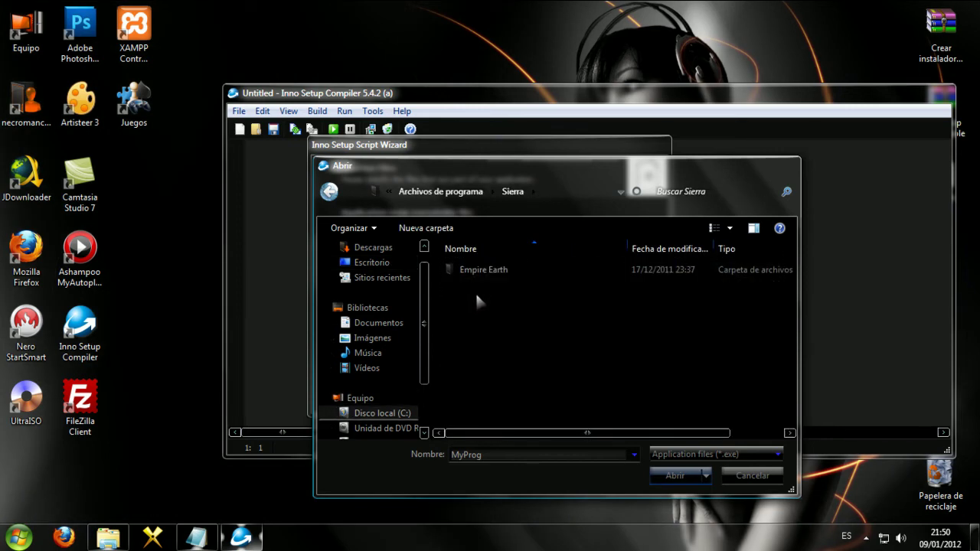
pyautogui.doubleClick(478, 269)
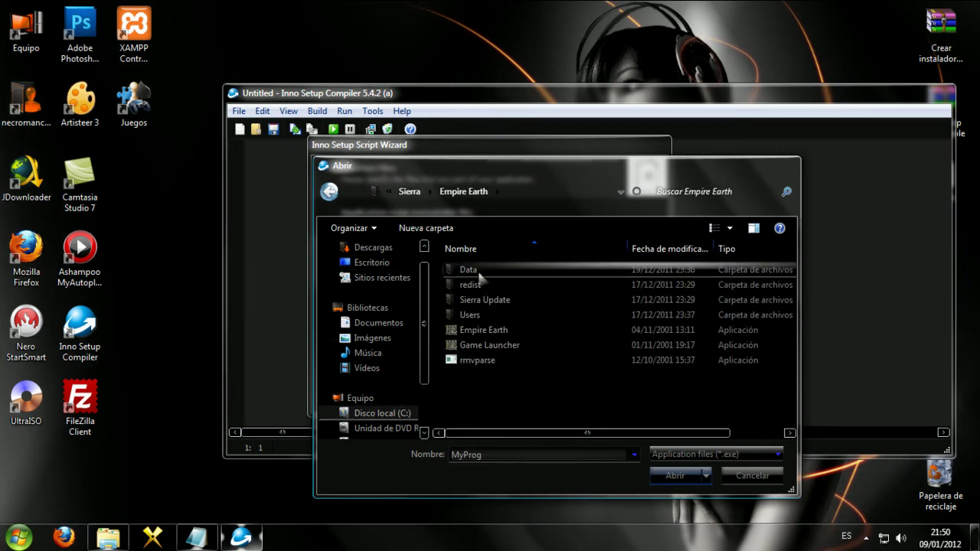
pyautogui.click(485, 331)
pyautogui.doubleClick(487, 332)
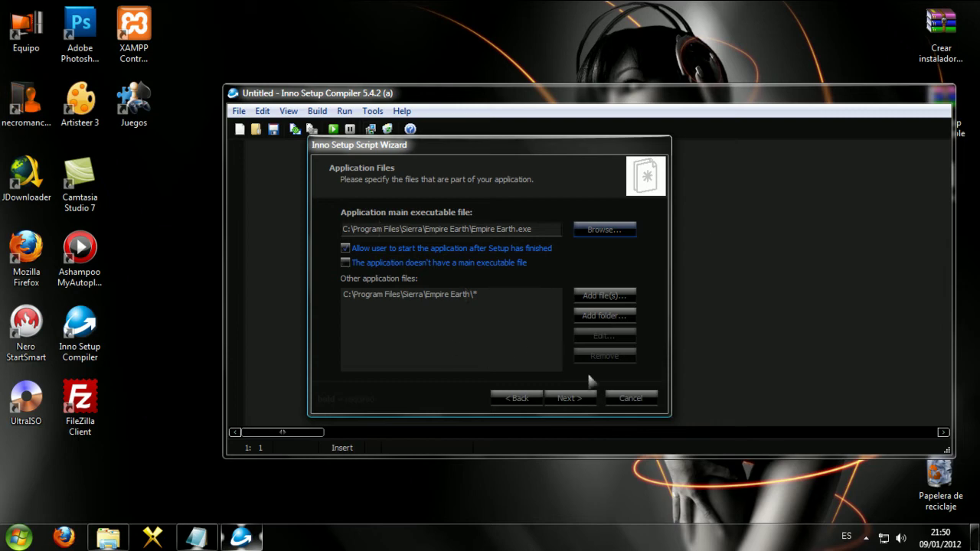
pyautogui.click(591, 400)
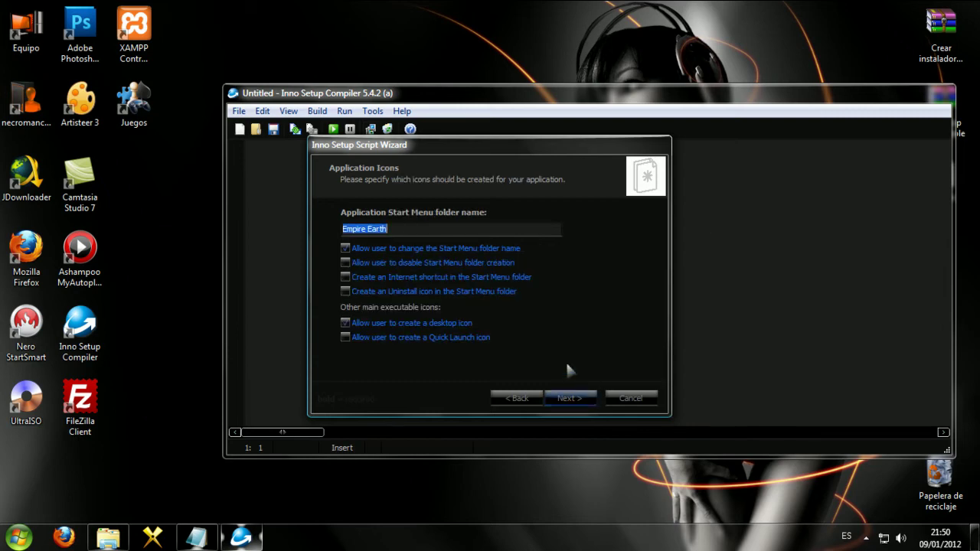
# Step: Switch to Notepad and add "aqui elegimos el nombre de la carpeta de accesos directos en el menu inicio"
pyautogui.click(196, 538)
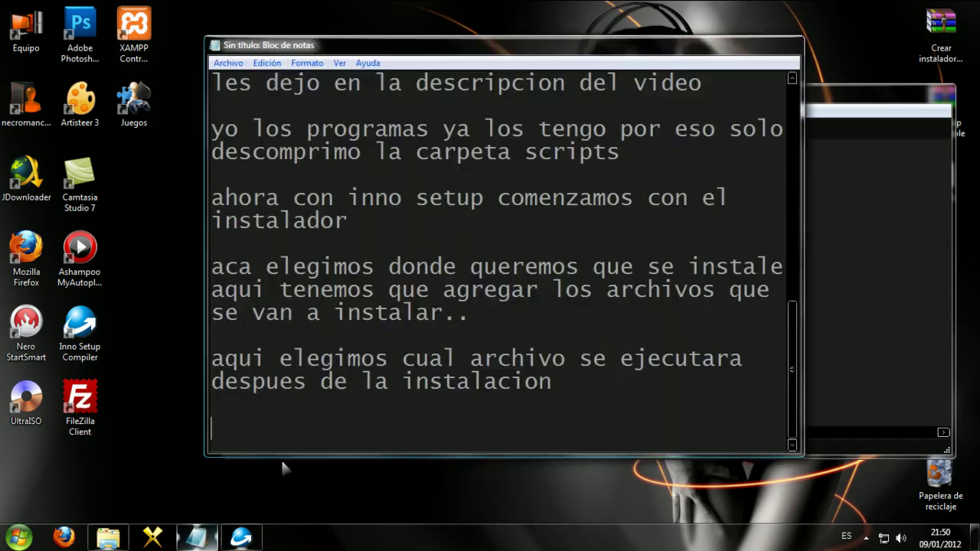
pyautogui.write('aqui ')
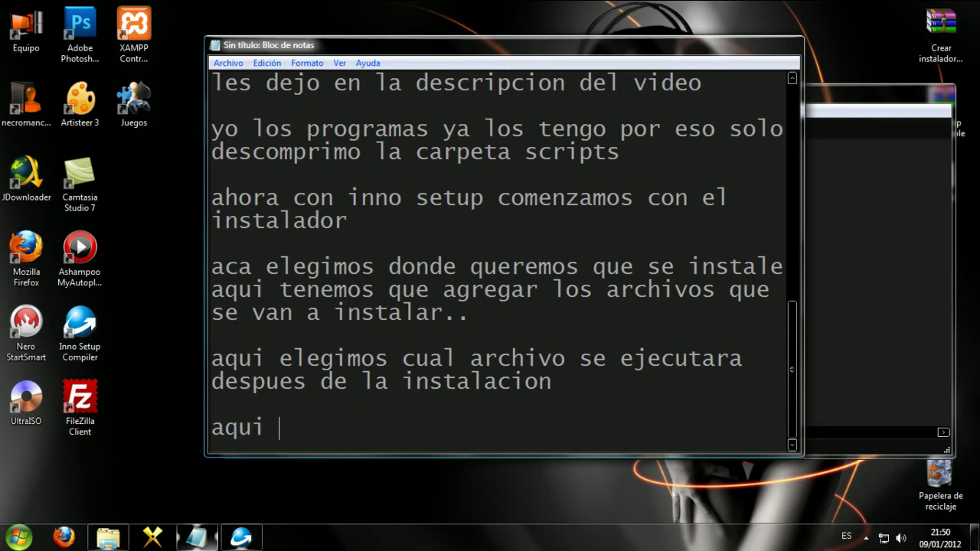
pyautogui.write('elegimos ')
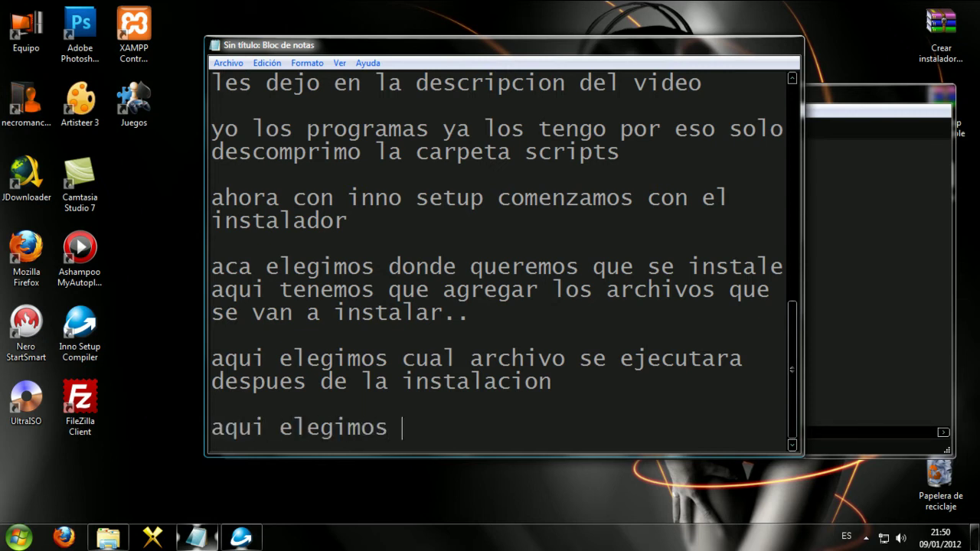
pyautogui.write('el nombre de')
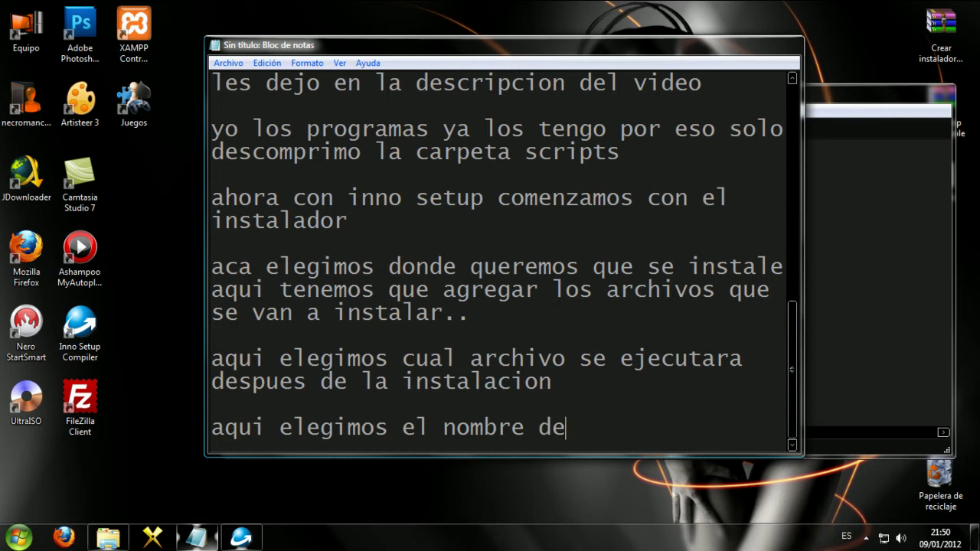
pyautogui.write(' la carpeta de acce')
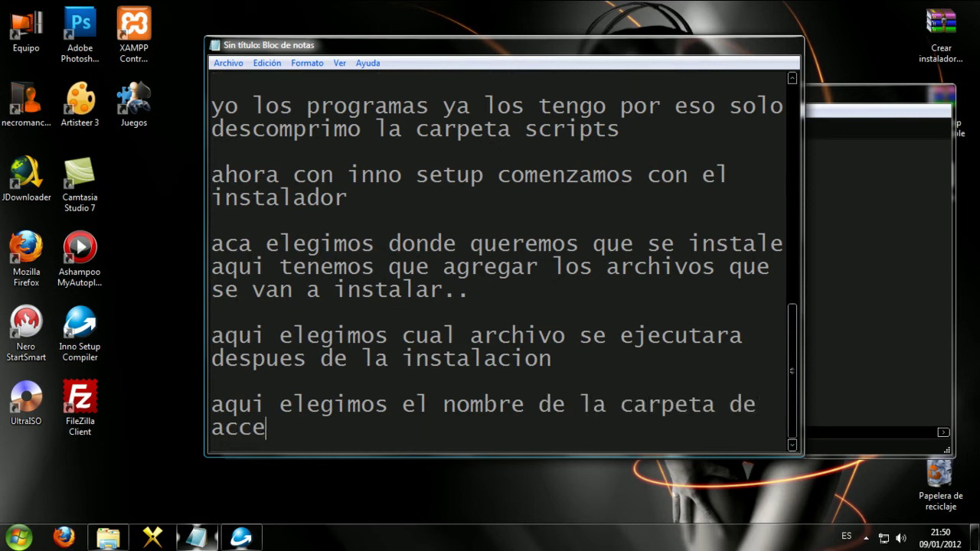
pyautogui.write('sos di')
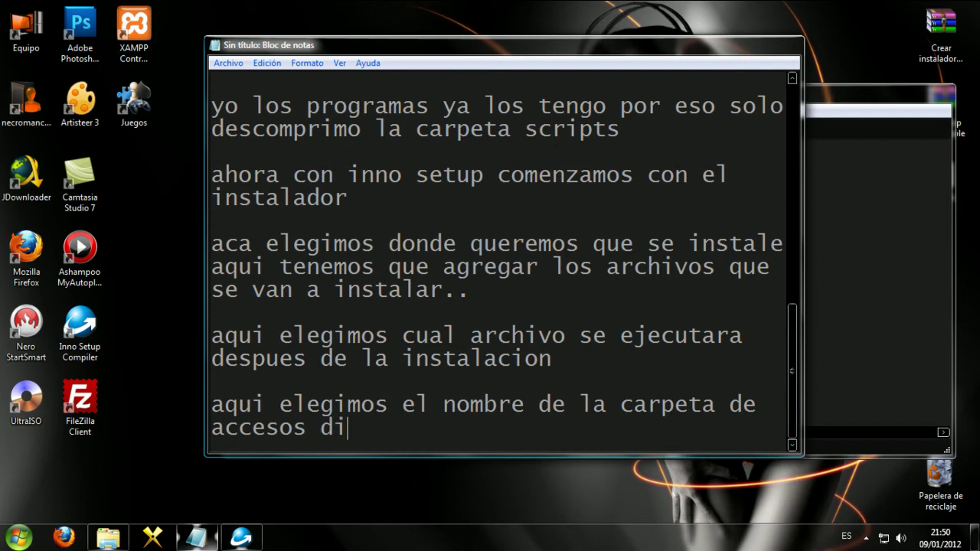
pyautogui.write('rectos en el')
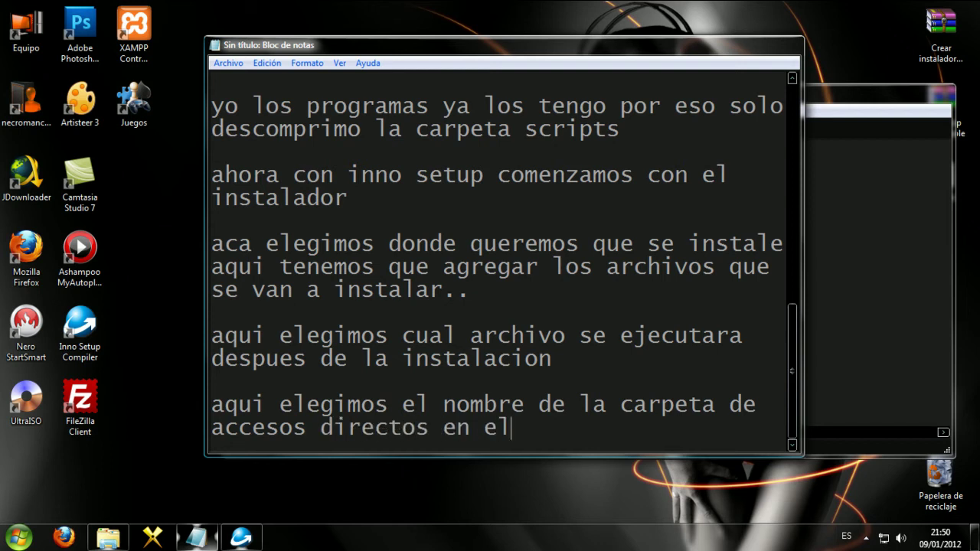
pyautogui.write(' menu inicio')
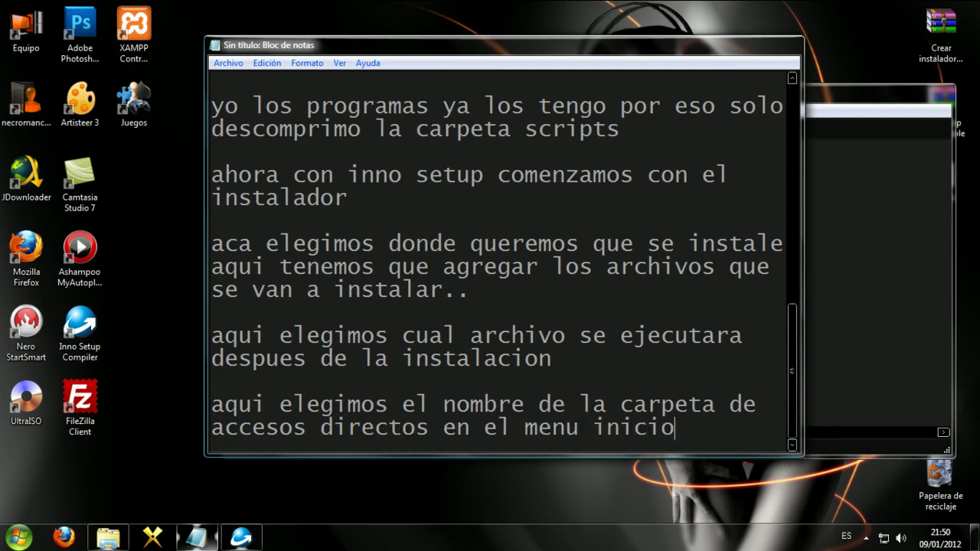
pyautogui.click(739, 43)
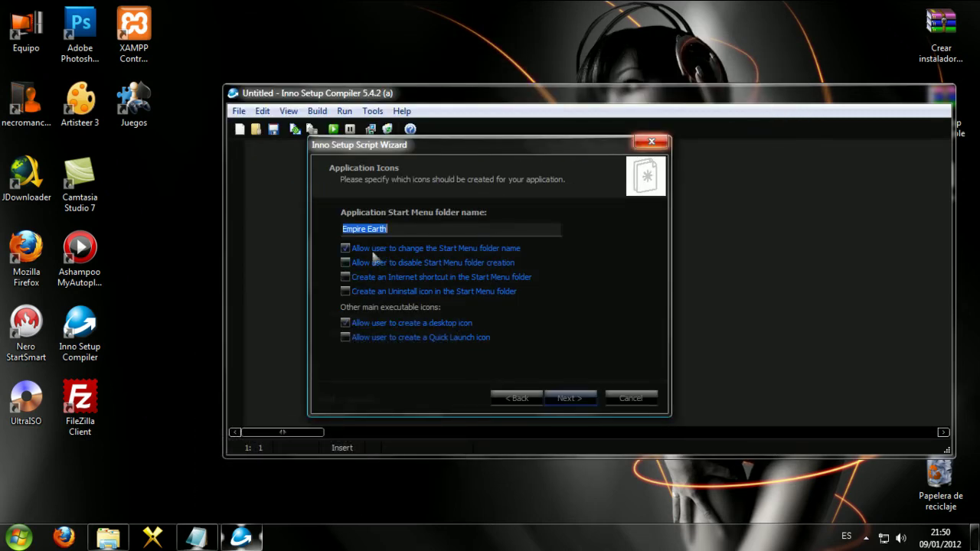
# Step: Prefix the Start Menu folder name Empire Earth with Sierra and continue to Application Documentation
pyautogui.click(396, 228)
pyautogui.moveTo(396, 229); pyautogui.dragTo(343, 228)
pyautogui.click(341, 228)
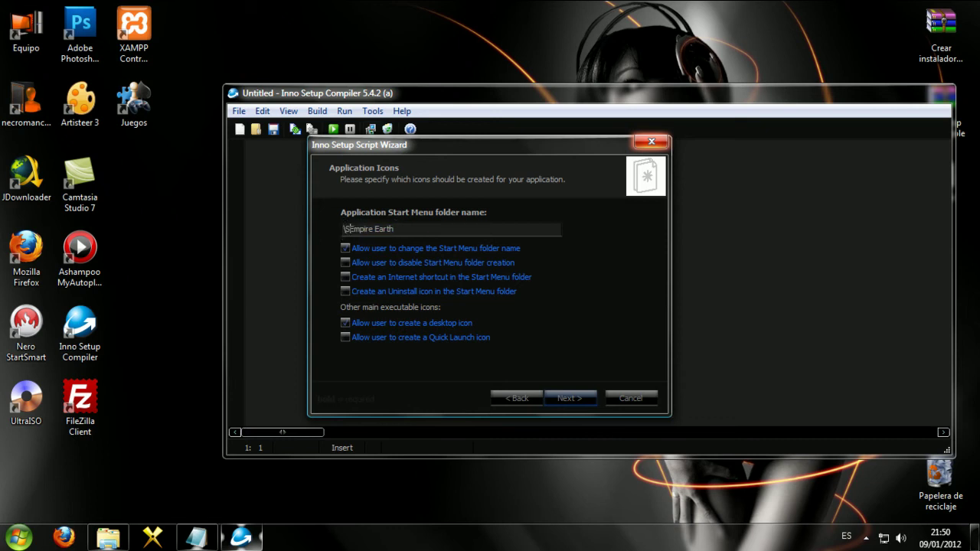
pyautogui.write('Sierra')
pyautogui.click(568, 398)
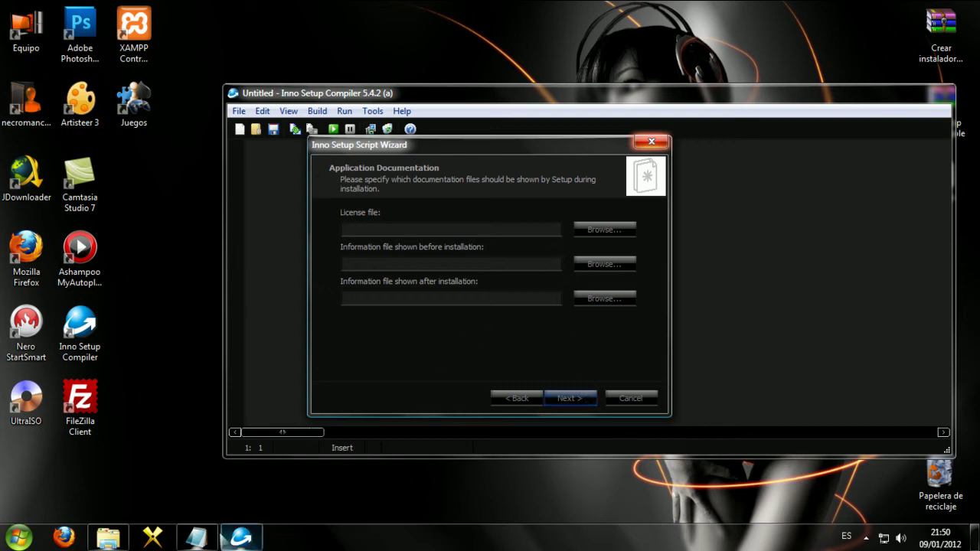
# Step: Switch to Notepad and add the paragraph "aqui pueden elegir si quieren poner alguna licencia u otro documento"
pyautogui.hotkey('alt', 'Tab')
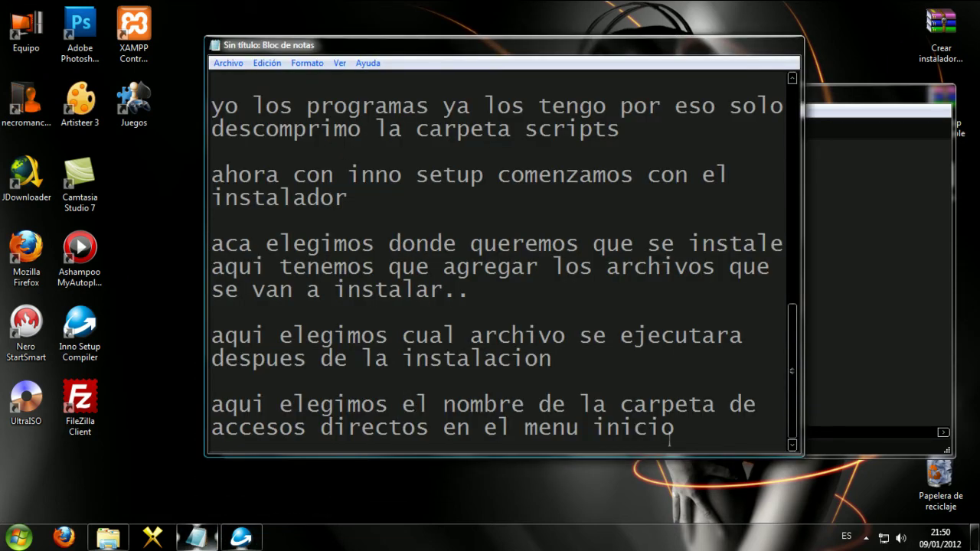
pyautogui.press('Return')
pyautogui.press('Return')
pyautogui.write('aqu')
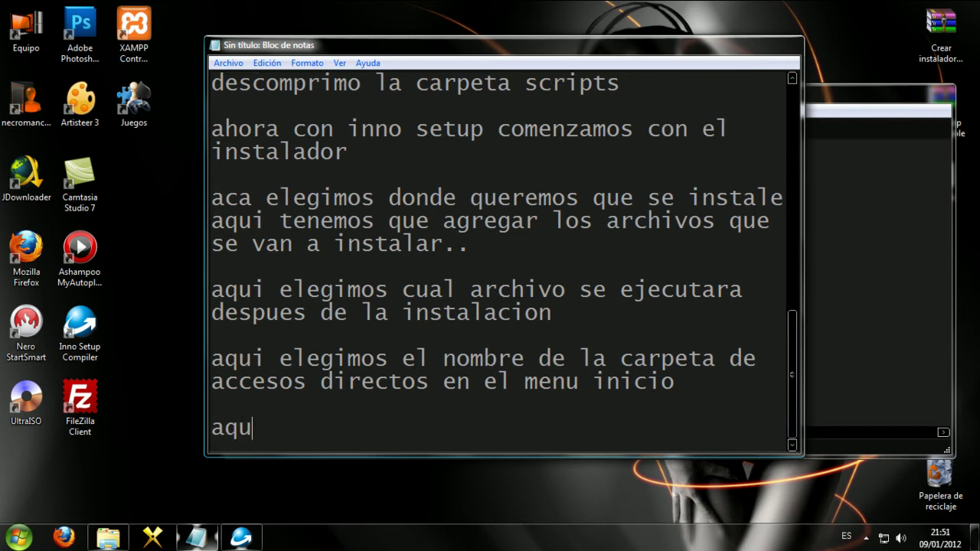
pyautogui.write('i pueden ')
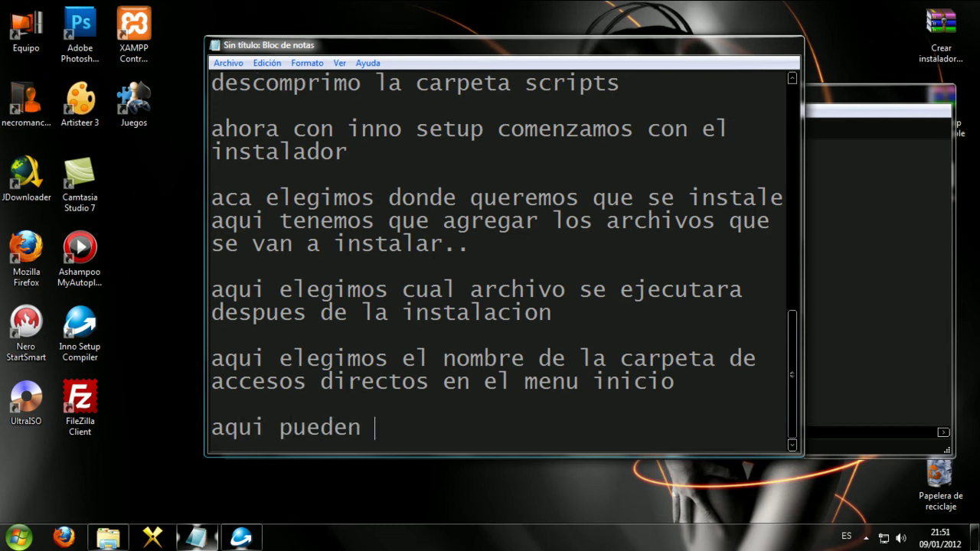
pyautogui.write('elegir si ')
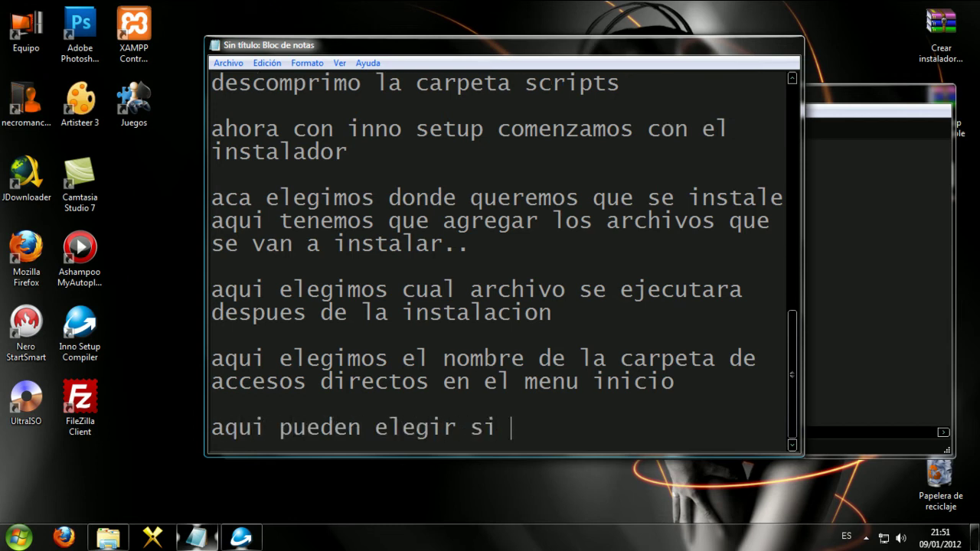
pyautogui.write('quieren po')
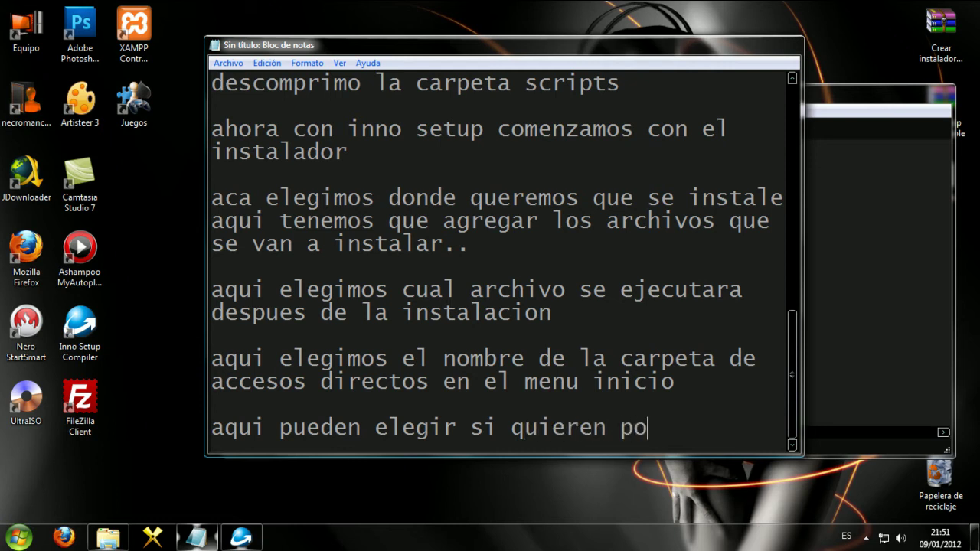
pyautogui.write('ner alguna')
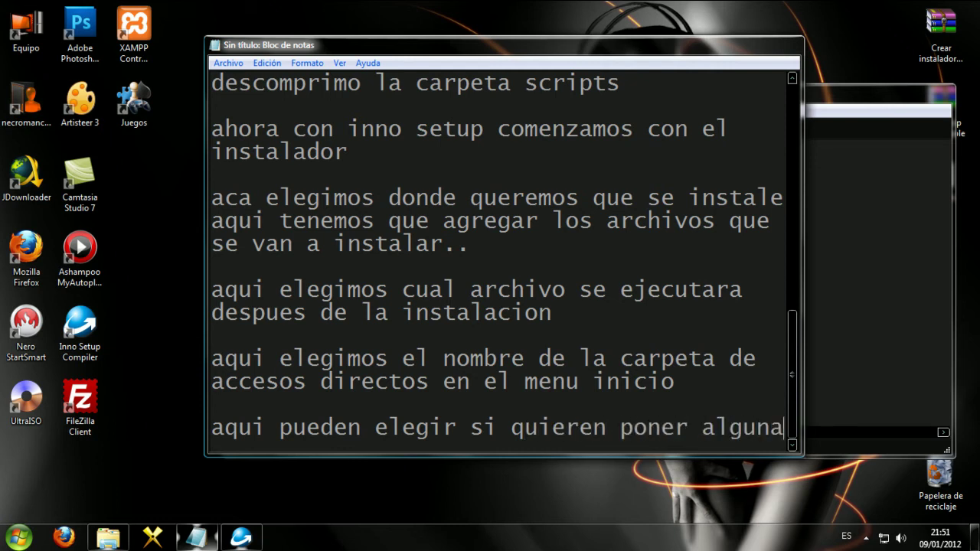
pyautogui.write(' licencia')
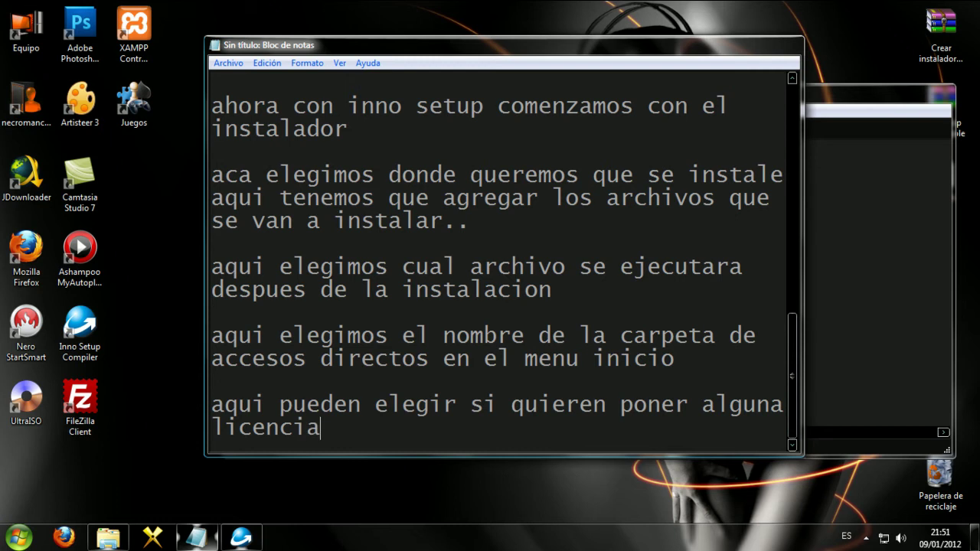
pyautogui.write(' u otro documen')
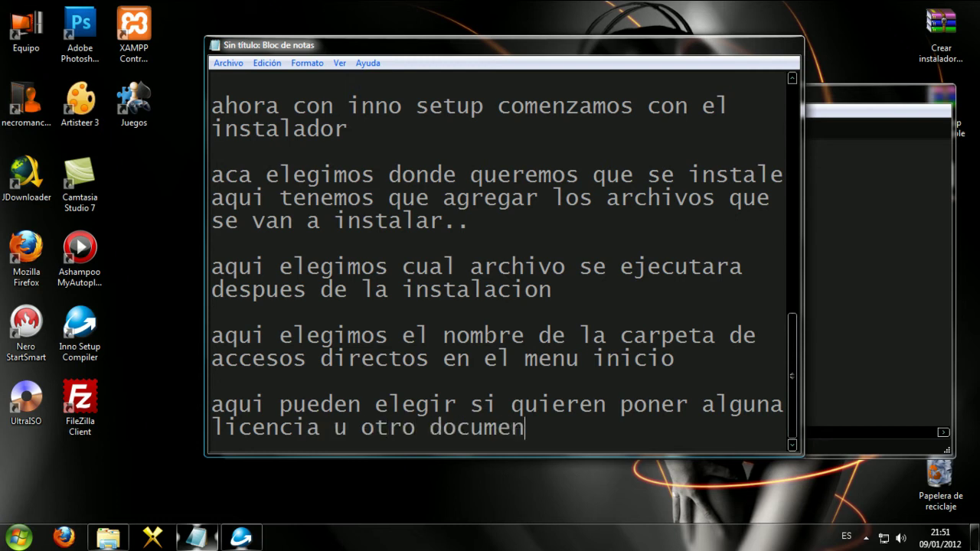
pyautogui.write('to')
pyautogui.press('Return')
pyautogui.press('Return')
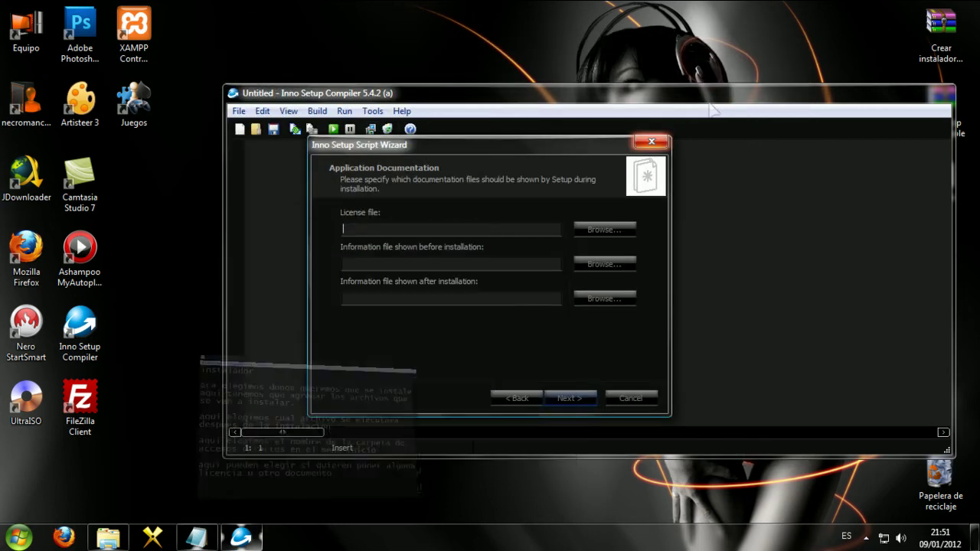
pyautogui.click(740, 45)
# Step: Skip the documentation files, deselect English and select Spanish as the setup language, and continue to Compiler Settings
pyautogui.click(556, 405)
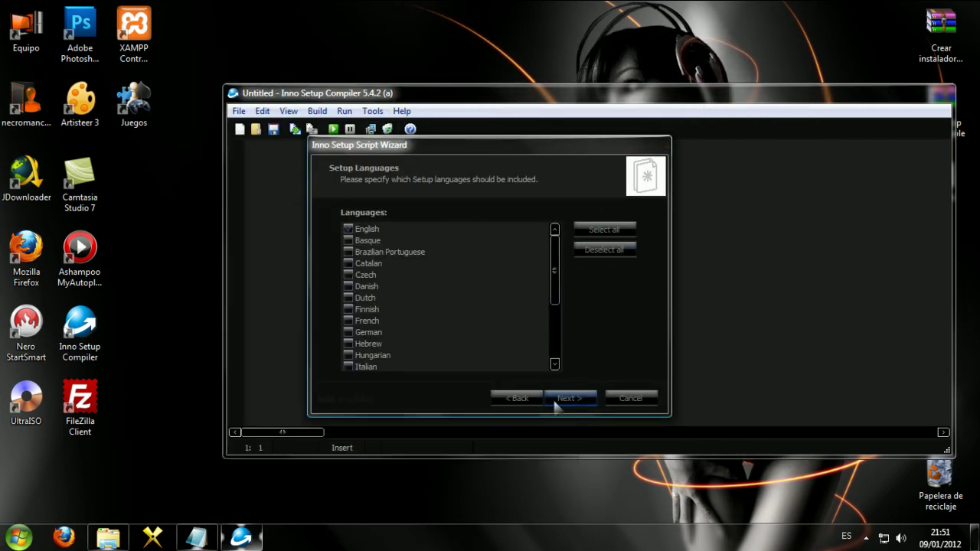
pyautogui.click(360, 230)
pyautogui.moveTo(558, 258); pyautogui.dragTo(559, 356)
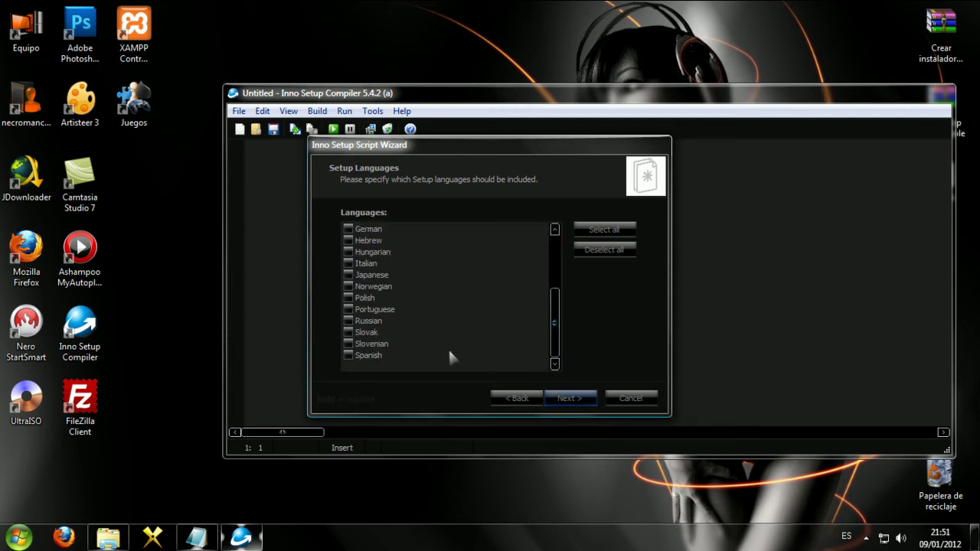
pyautogui.click(347, 356)
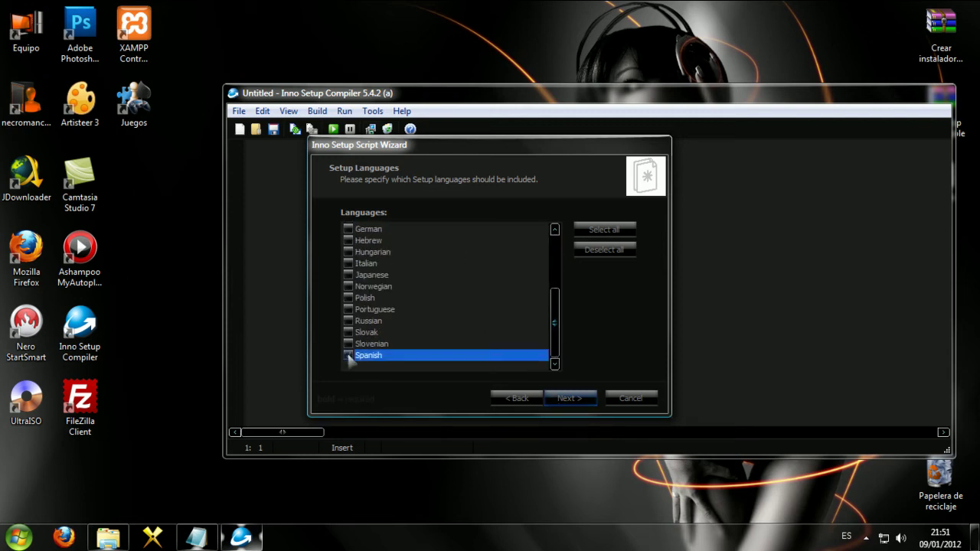
pyautogui.click(575, 405)
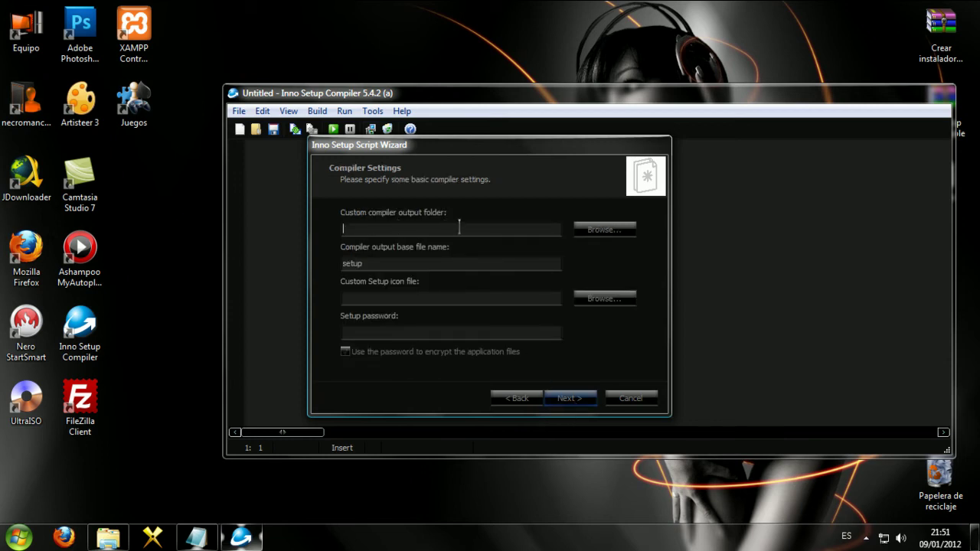
# Step: Set the custom compiler output folder to the desktop
pyautogui.write('donde s')
pyautogui.click(615, 232)
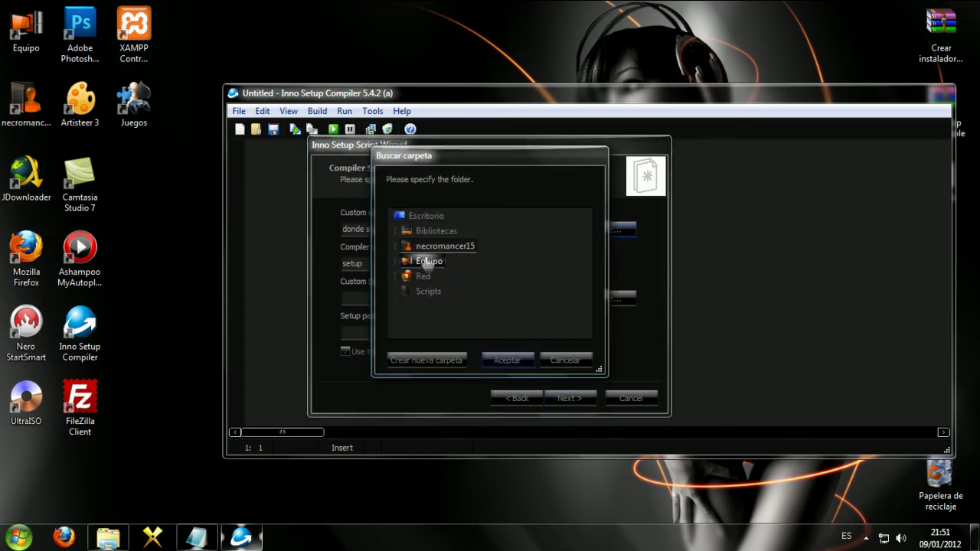
pyautogui.click(426, 215)
pyautogui.click(506, 360)
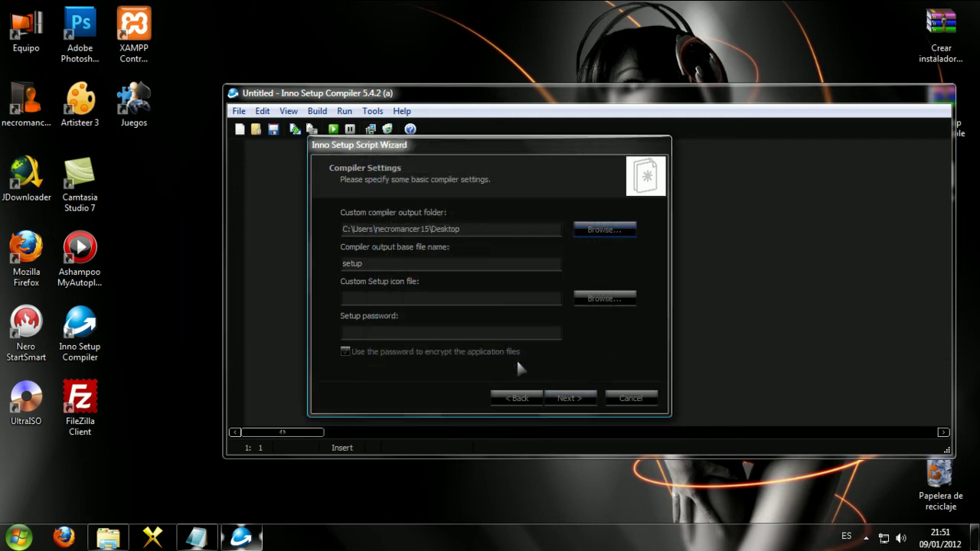
# Step: Enter "NOMBRE DEL ARCHIVO" as an explanatory compiler output base file name, and restore it to setup
pyautogui.press('Tab')
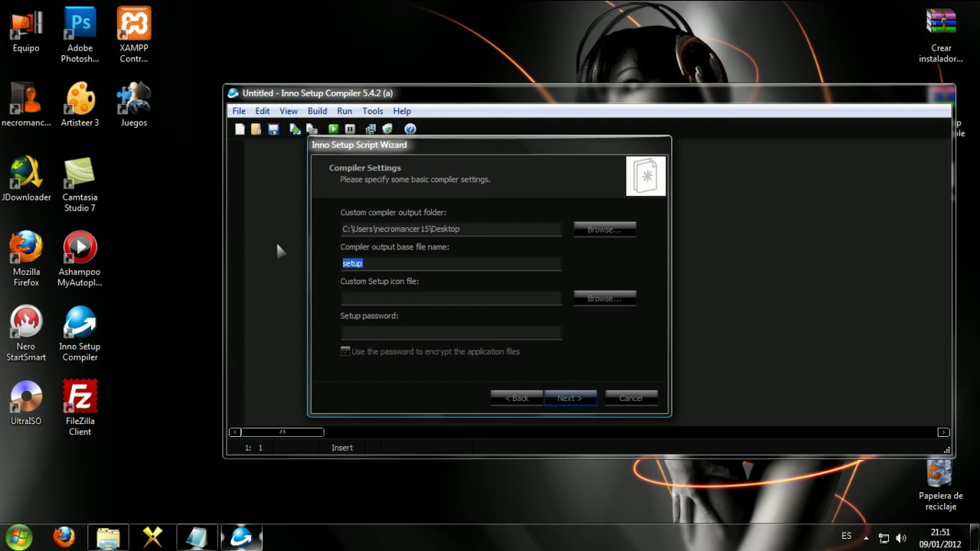
pyautogui.write('NOMBRE DEL ARCHIVO')
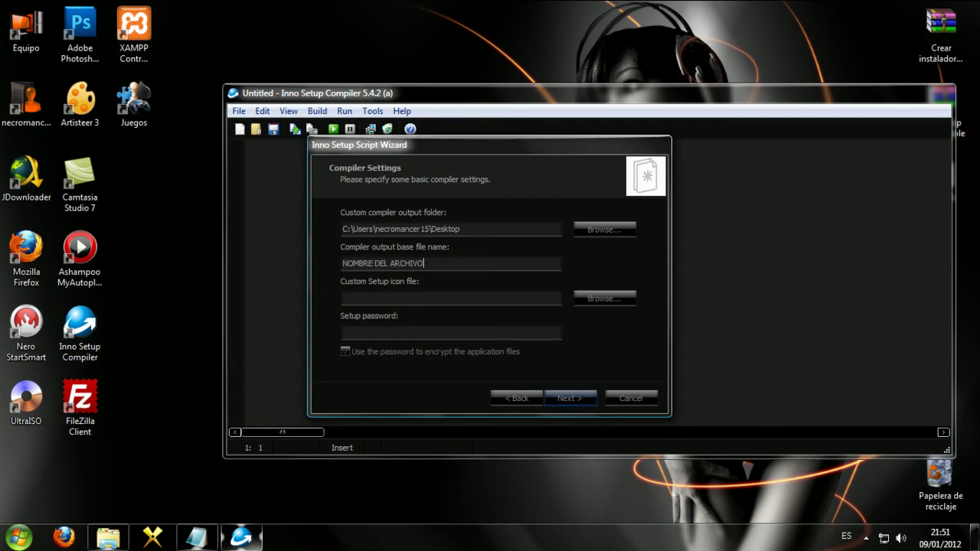
pyautogui.moveTo(425, 263); pyautogui.dragTo(297, 268)
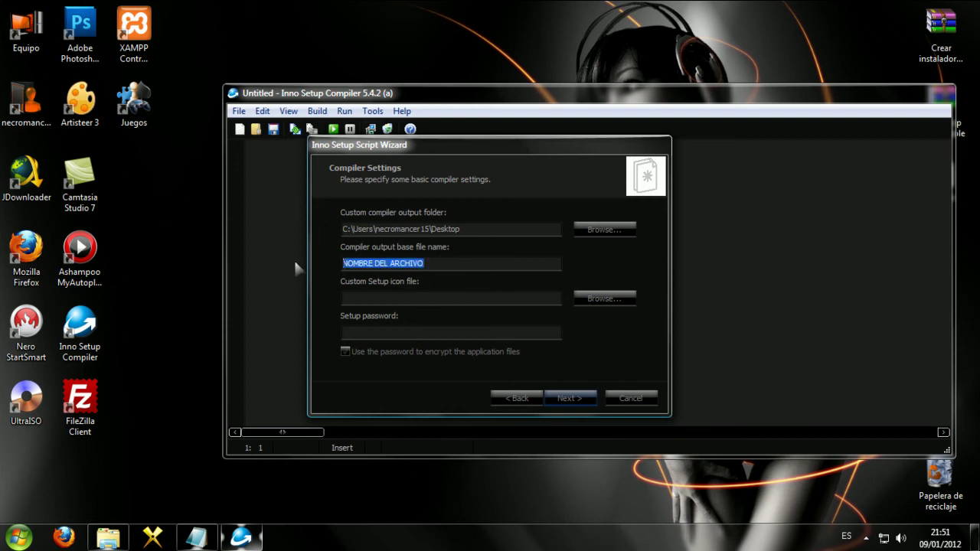
pyautogui.write('setup')
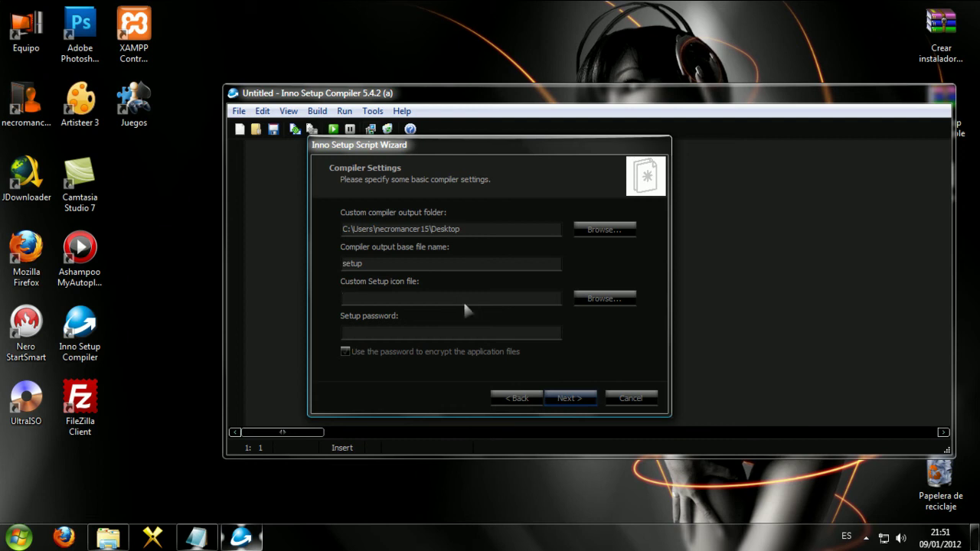
# Step: Write "icono del instaldor (no es necesario)" as an explanation for the custom Setup icon file, and clear it
pyautogui.write('icono del instaldor (no es necesario')
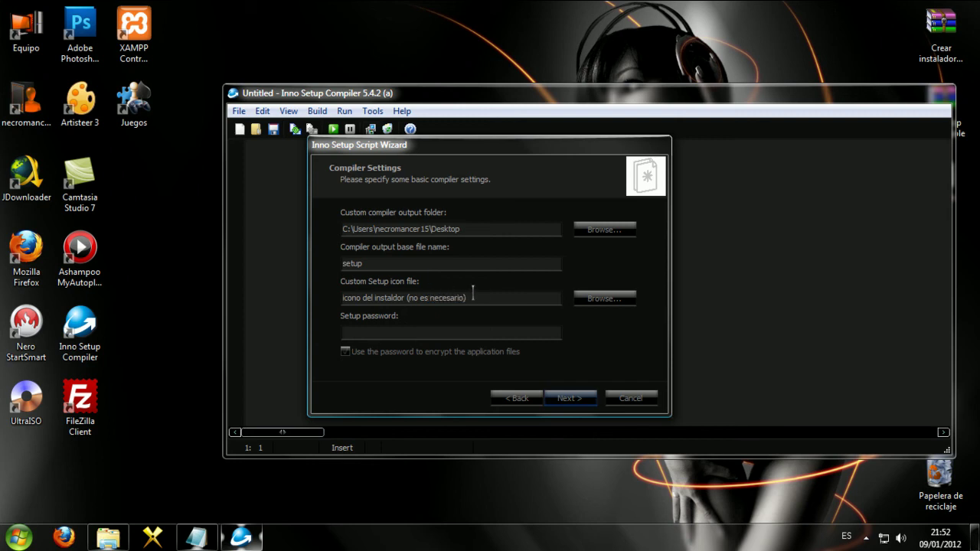
pyautogui.moveTo(473, 293); pyautogui.dragTo(310, 300)
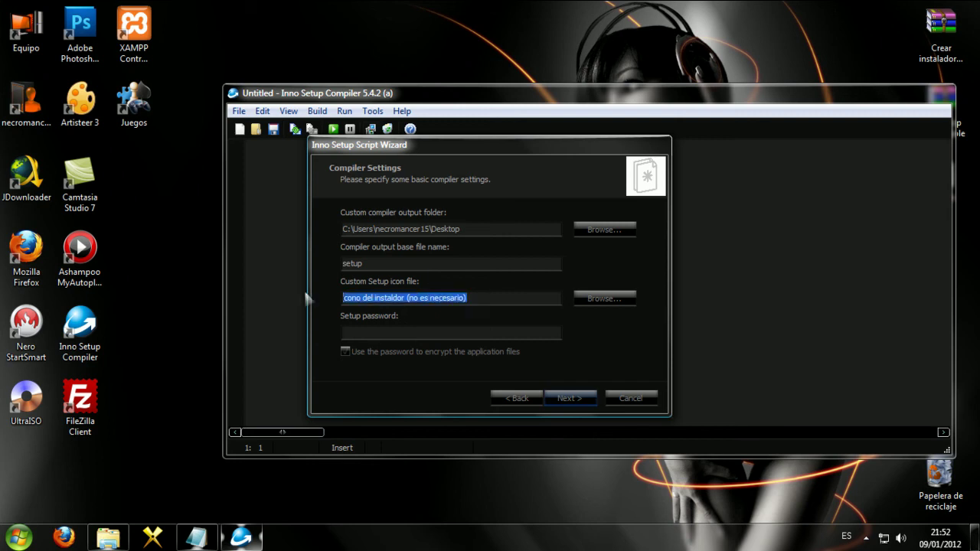
pyautogui.press('BackSpace')
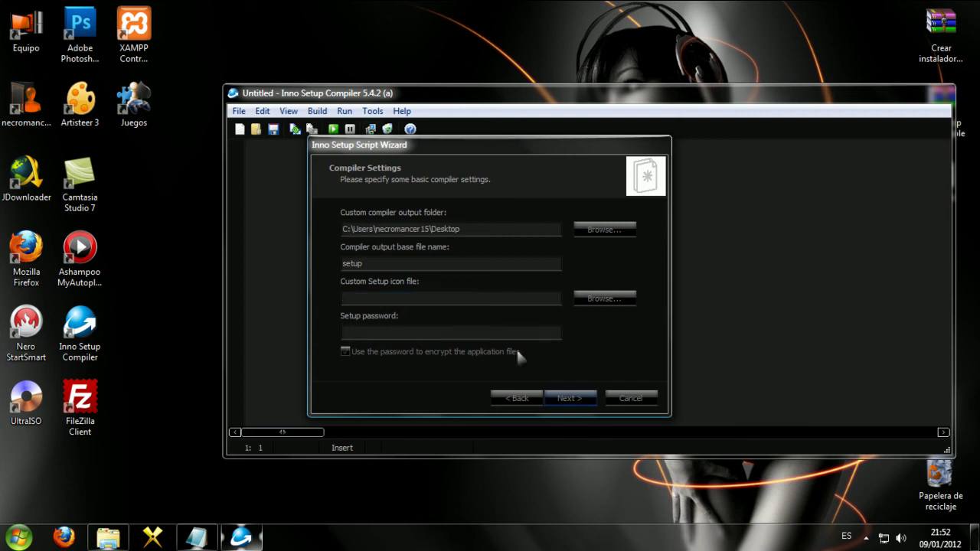
# Step: Accept the compiler settings and the preprocessor options to reach the wizard's completion page
pyautogui.click(587, 408)
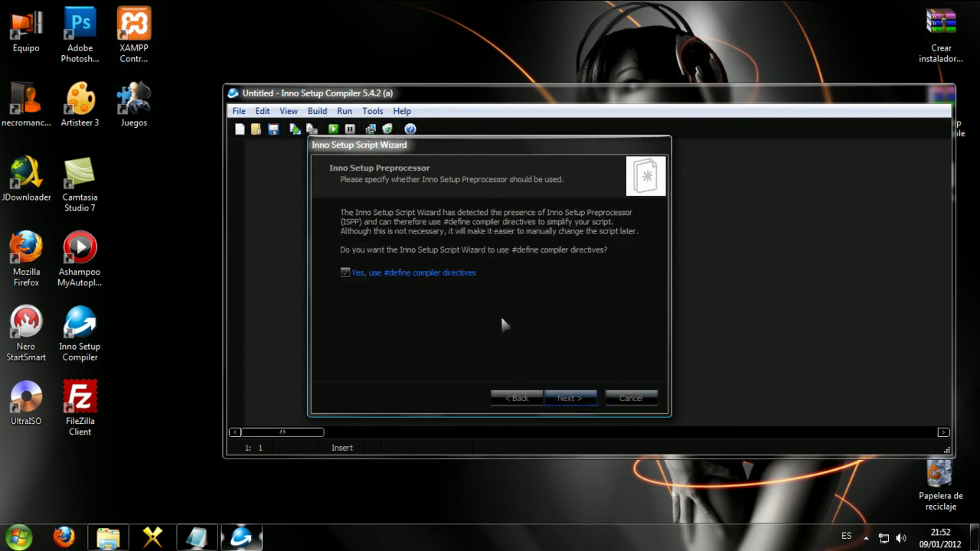
pyautogui.click(568, 398)
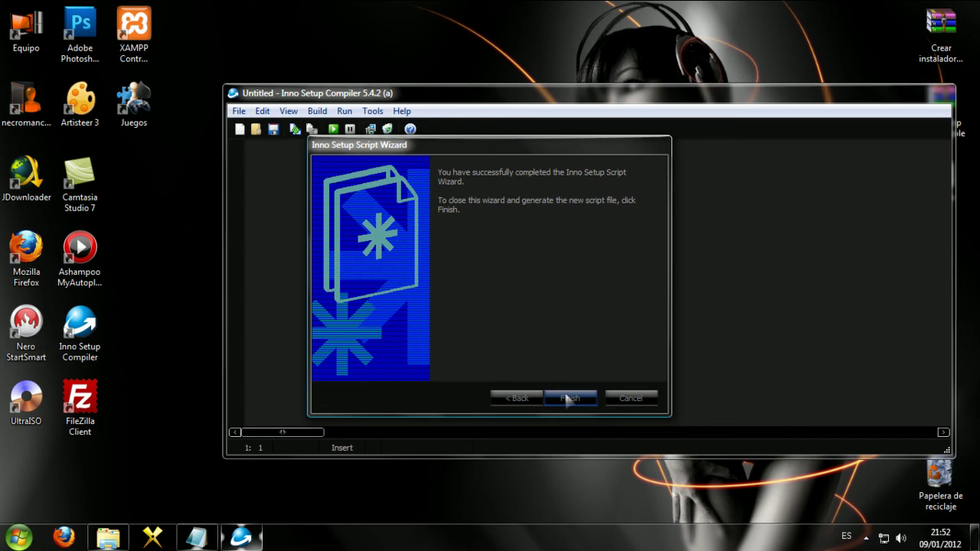
# Step: Finish the script wizard to generate the Empire Earth script, and decline compiling it
pyautogui.click(569, 398)
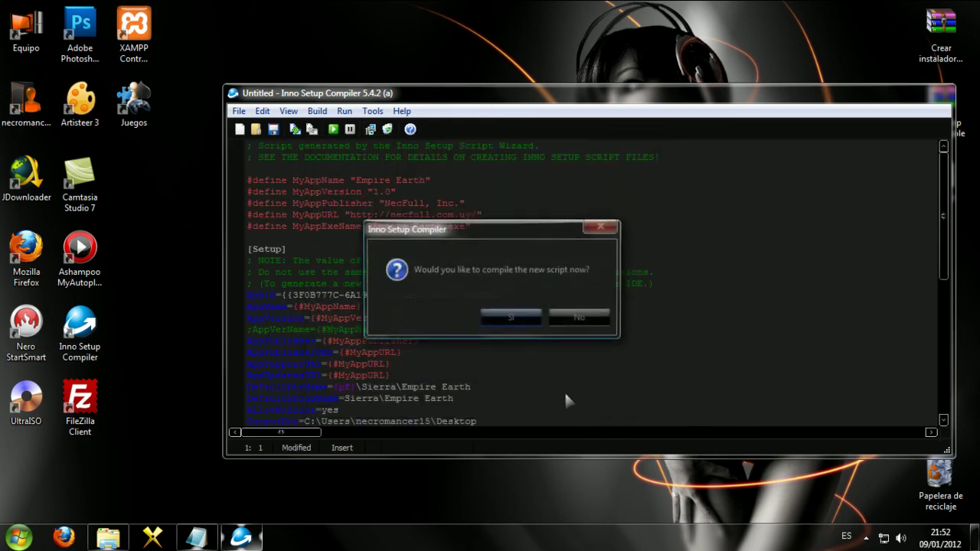
pyautogui.click(601, 323)
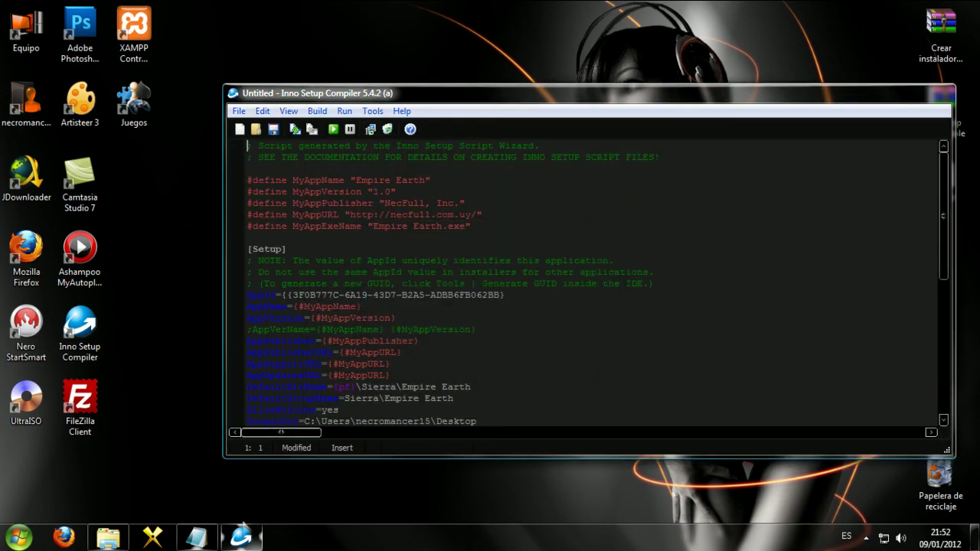
# Step: Switch to Notepad, add the note "ahora guardamos el proyecto por si acaso" followed by a blank line, and minimize the notes
pyautogui.click(196, 538)
pyautogui.write('a')
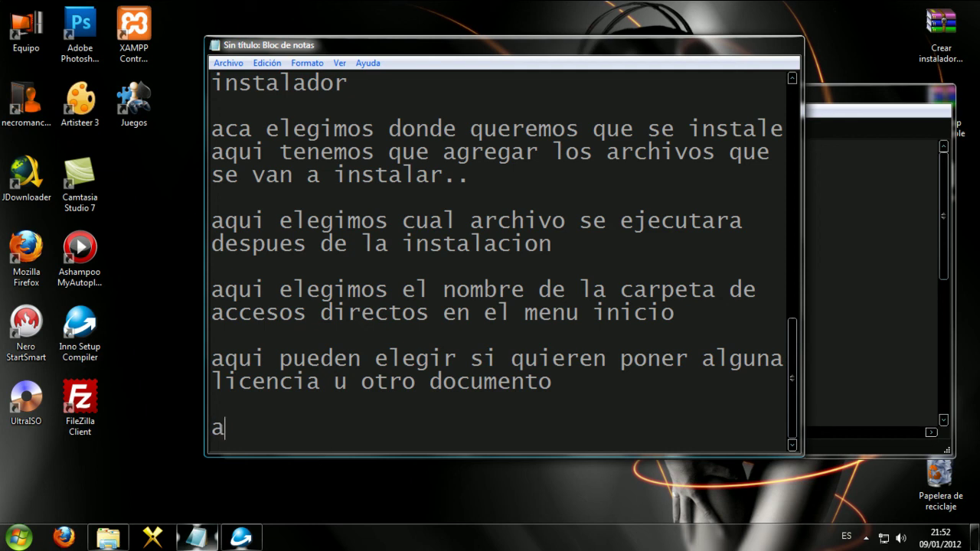
pyautogui.write('hora g')
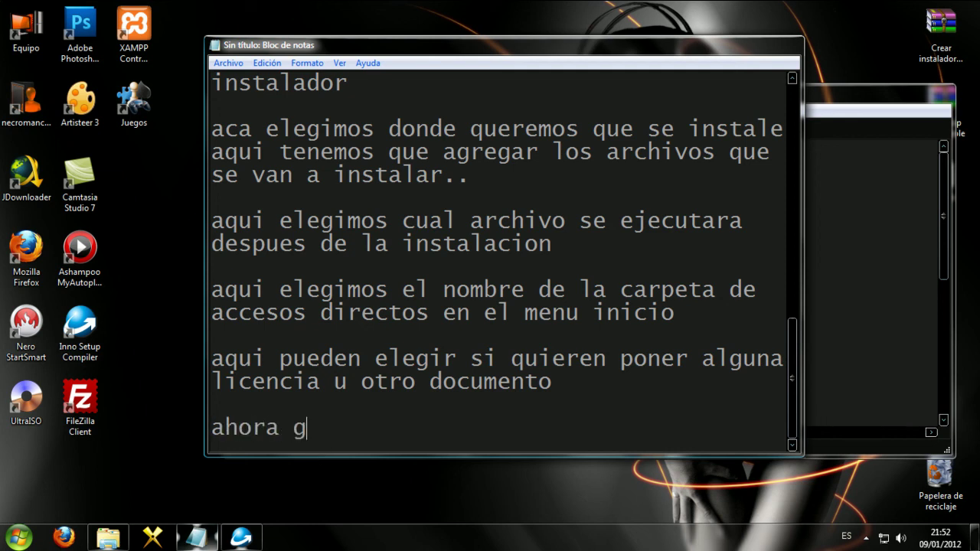
pyautogui.write('uardamos el')
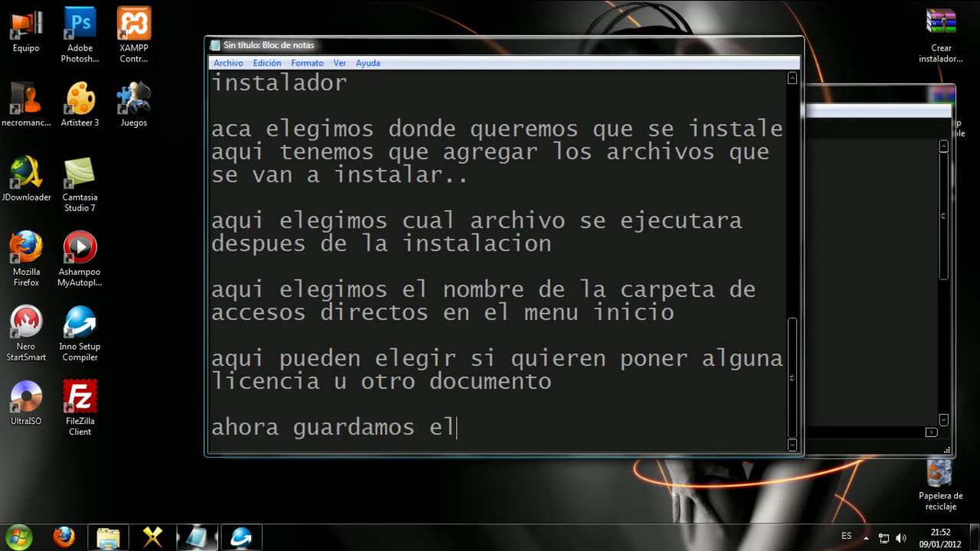
pyautogui.write(' pr')
pyautogui.press('BackSpace')
pyautogui.write('proyecto')
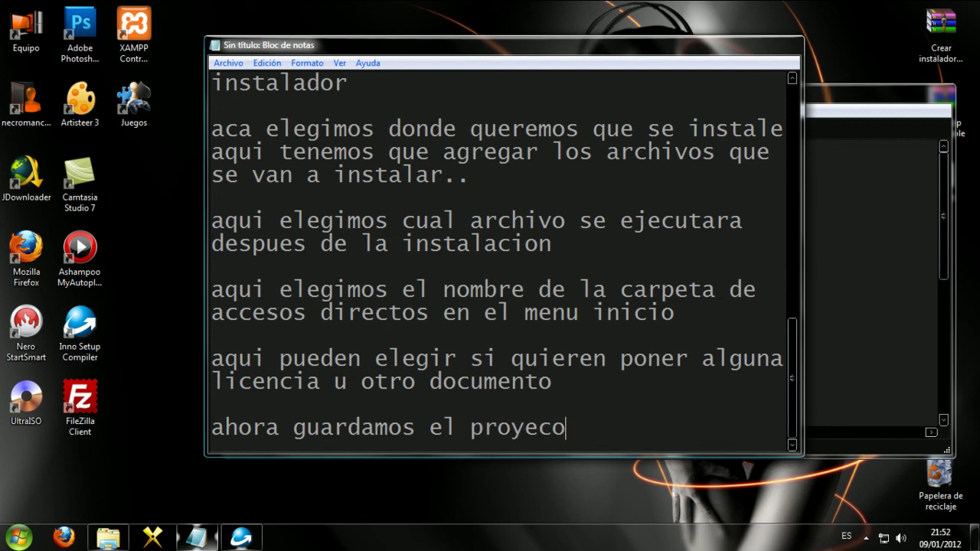
pyautogui.press('BackSpace')
pyautogui.write('to por si a')
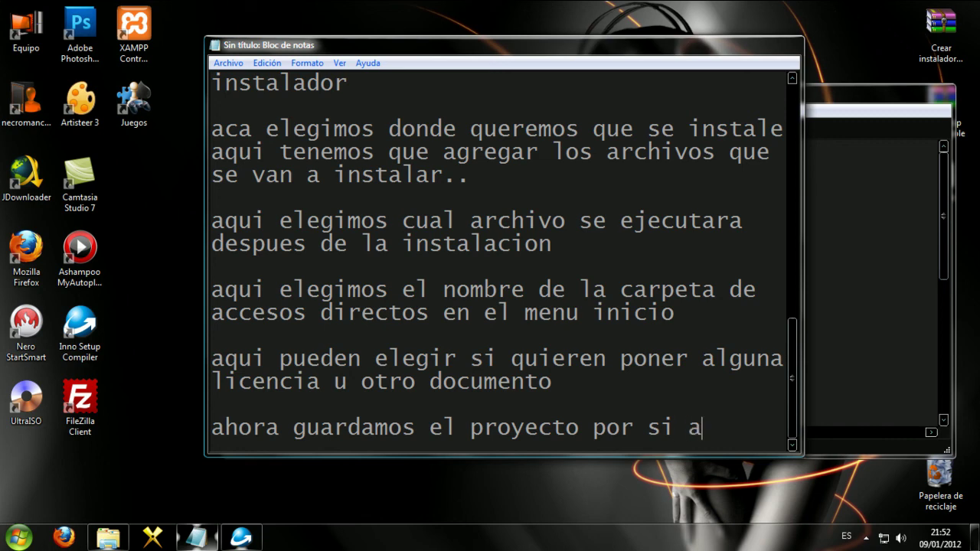
pyautogui.write('caso')
pyautogui.press('Return')
pyautogui.press('Return')
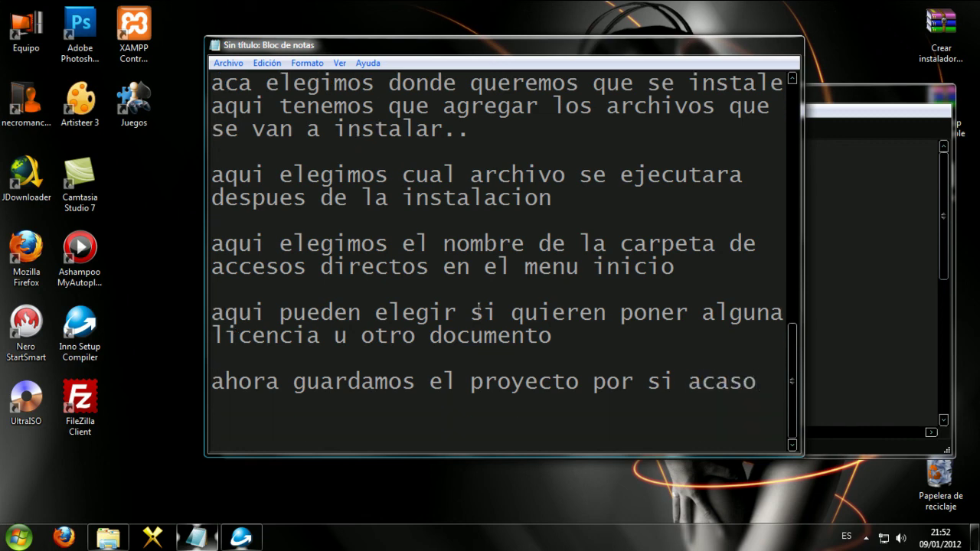
pyautogui.click(735, 43)
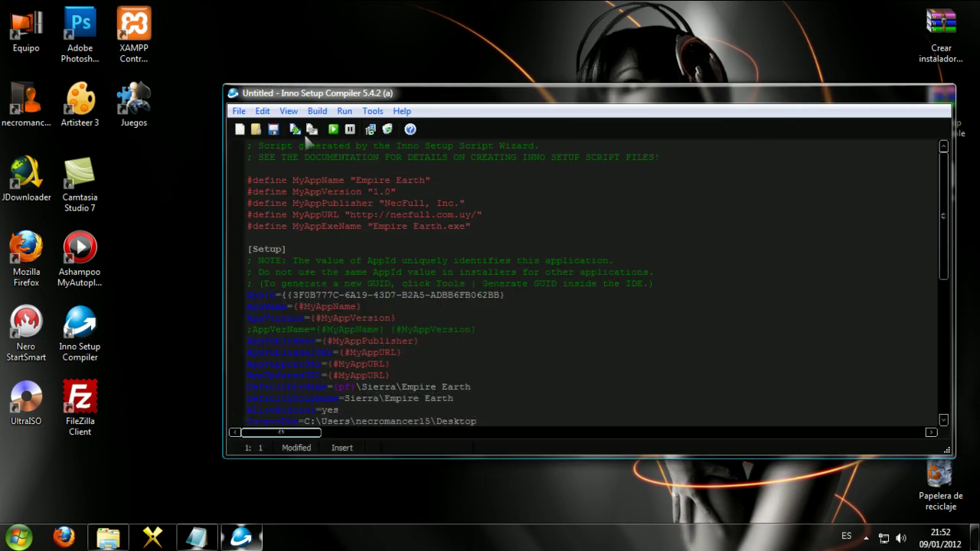
# Step: Save the generated Inno Setup script to the desktop (Escritorio) as sads
pyautogui.click(273, 129)
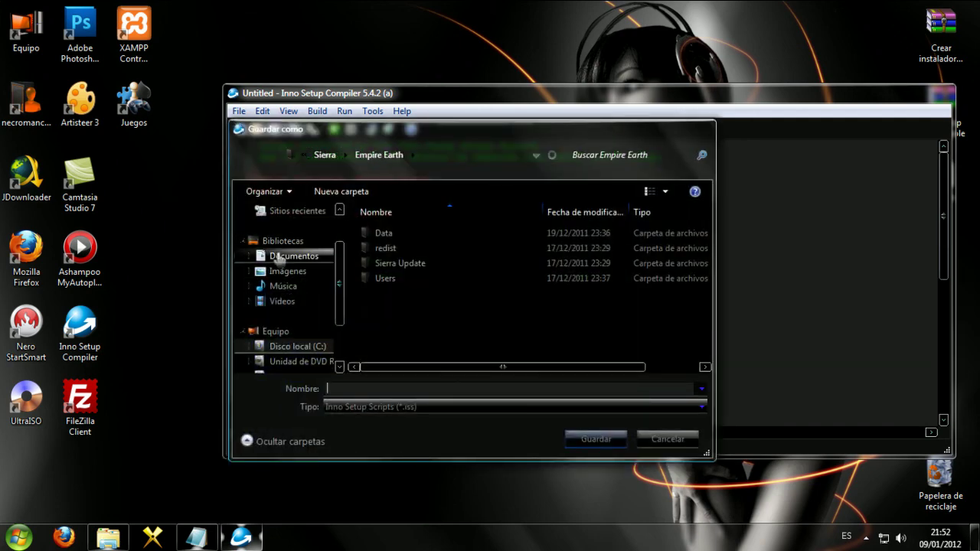
pyautogui.scroll(2, 341, 277)
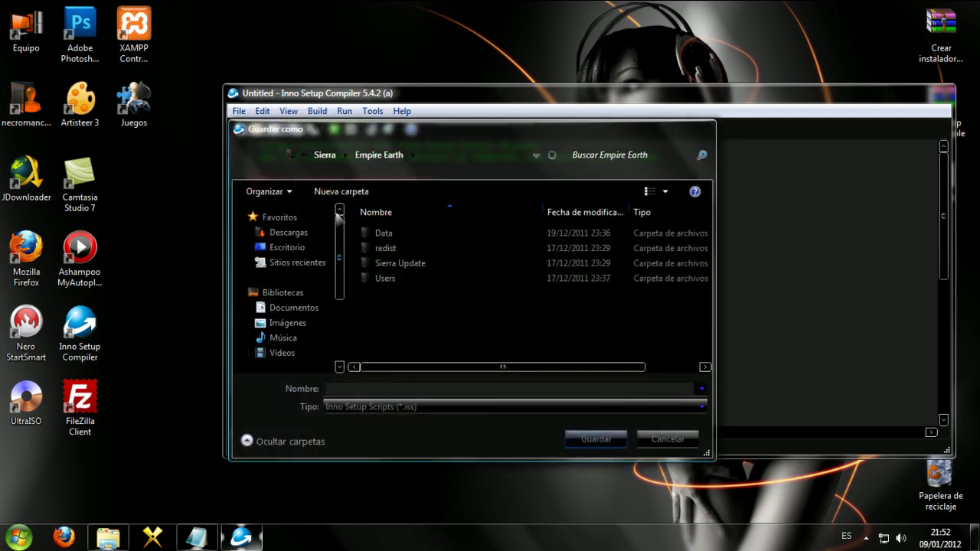
pyautogui.click(286, 247)
pyautogui.click(545, 389)
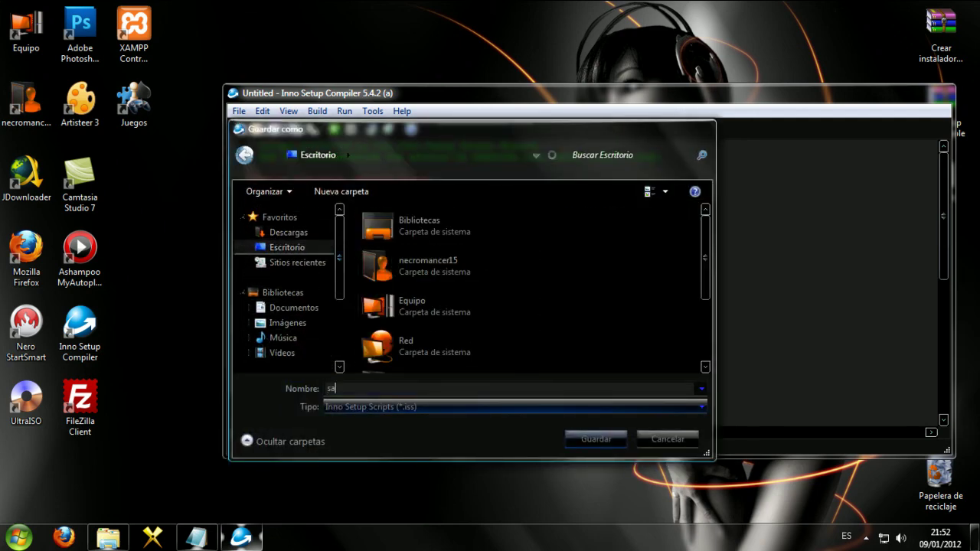
pyautogui.write('sads')
pyautogui.click(601, 439)
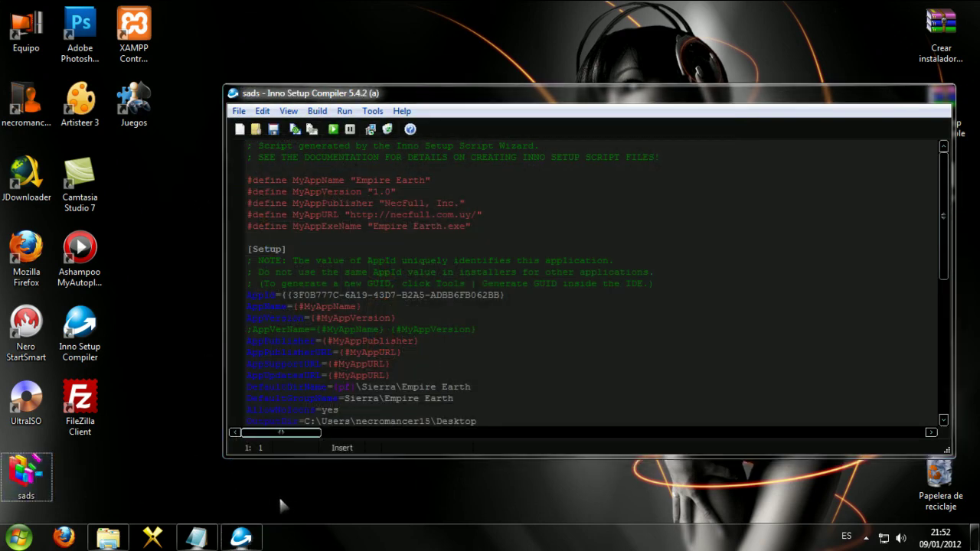
# Step: Minimize the compiler, open the Scripts folder from the desktop, and select the ISSkinSetup file
pyautogui.click(883, 94)
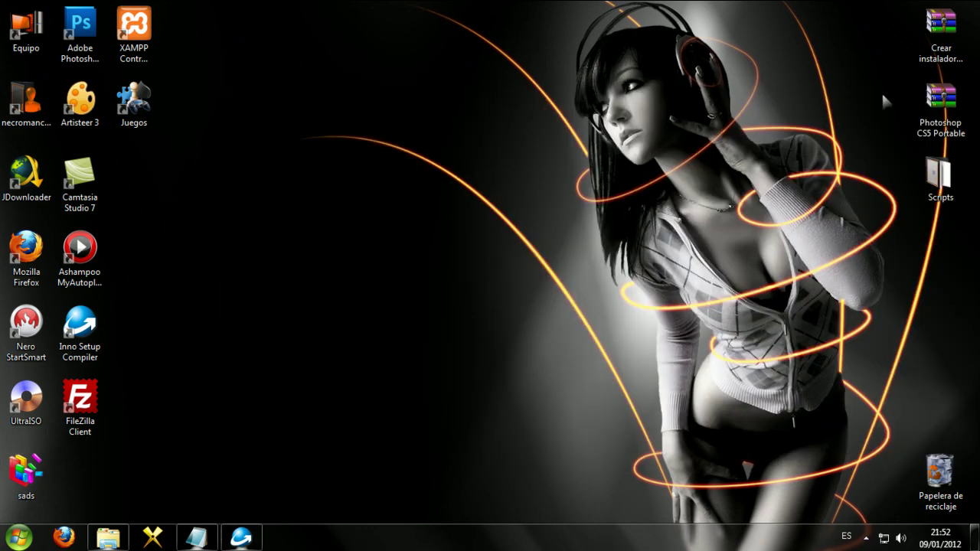
pyautogui.doubleClick(939, 174)
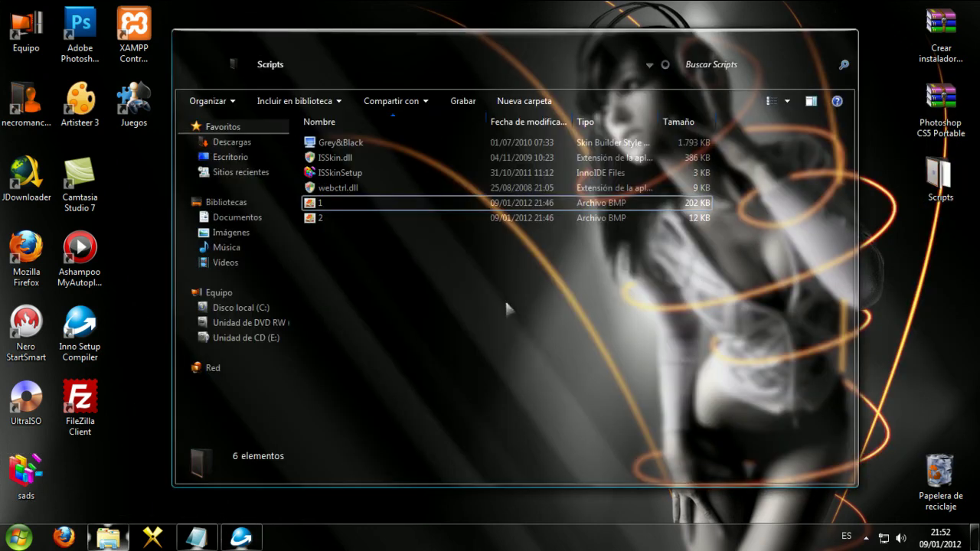
pyautogui.click(338, 173)
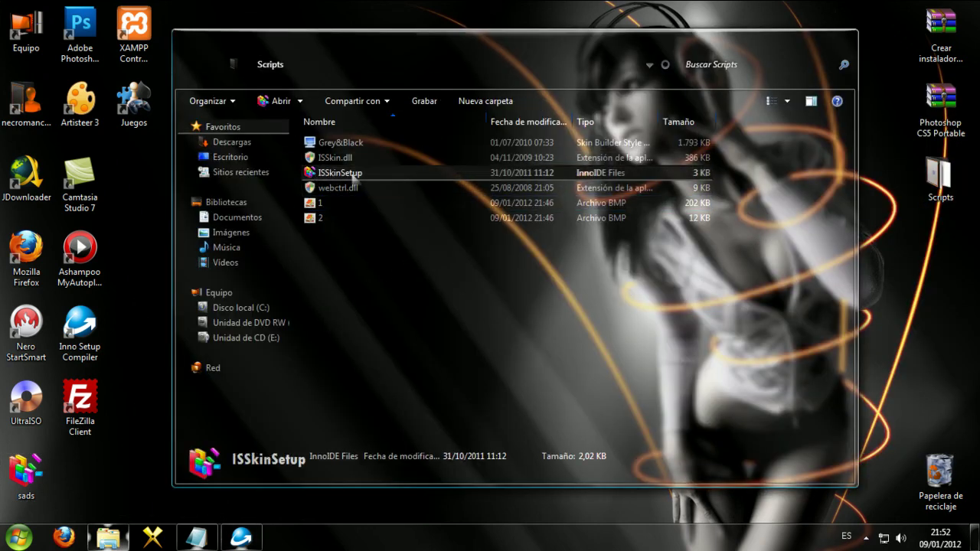
# Step: Switch to Notepad to continue the explanatory notes
pyautogui.click(197, 538)
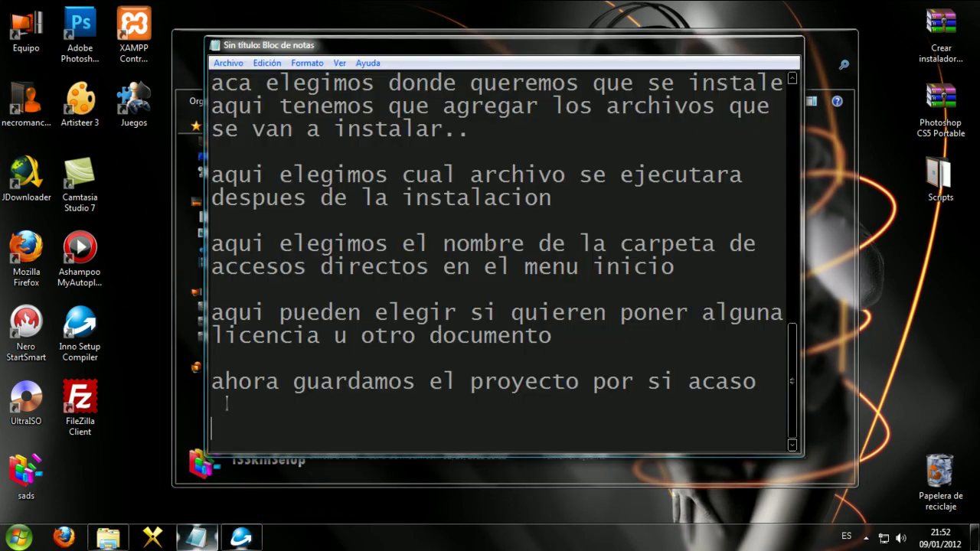